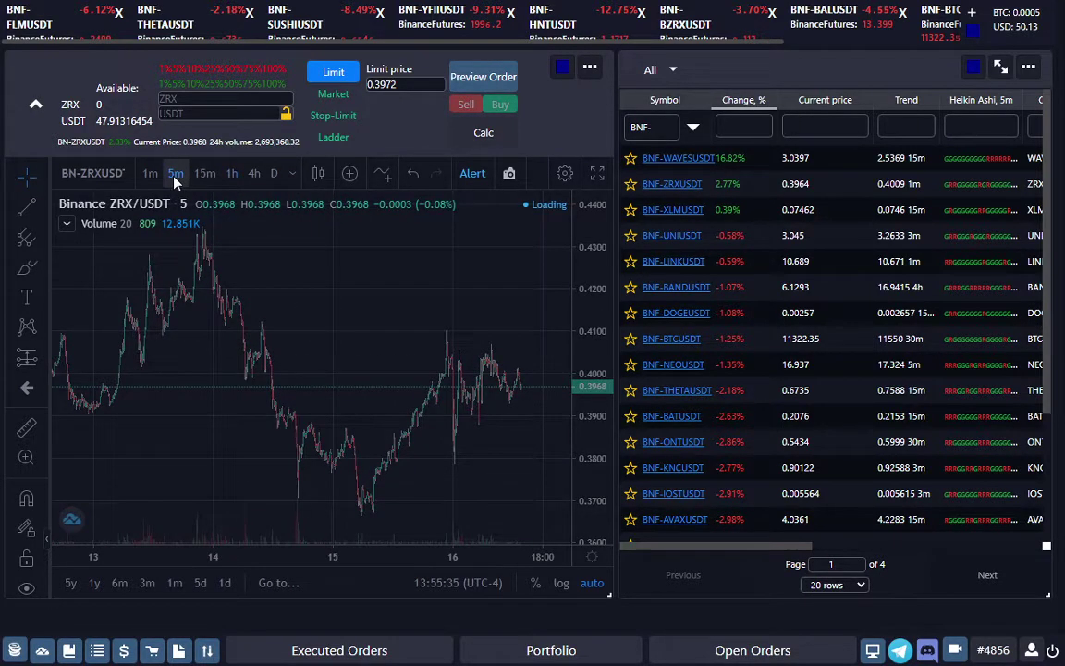
# Find the Box Trading indicator with the search term BOX and add it to the ZRX/USDT 5-minute chart.
pyautogui.click(317, 177)
pyautogui.click(349, 173)
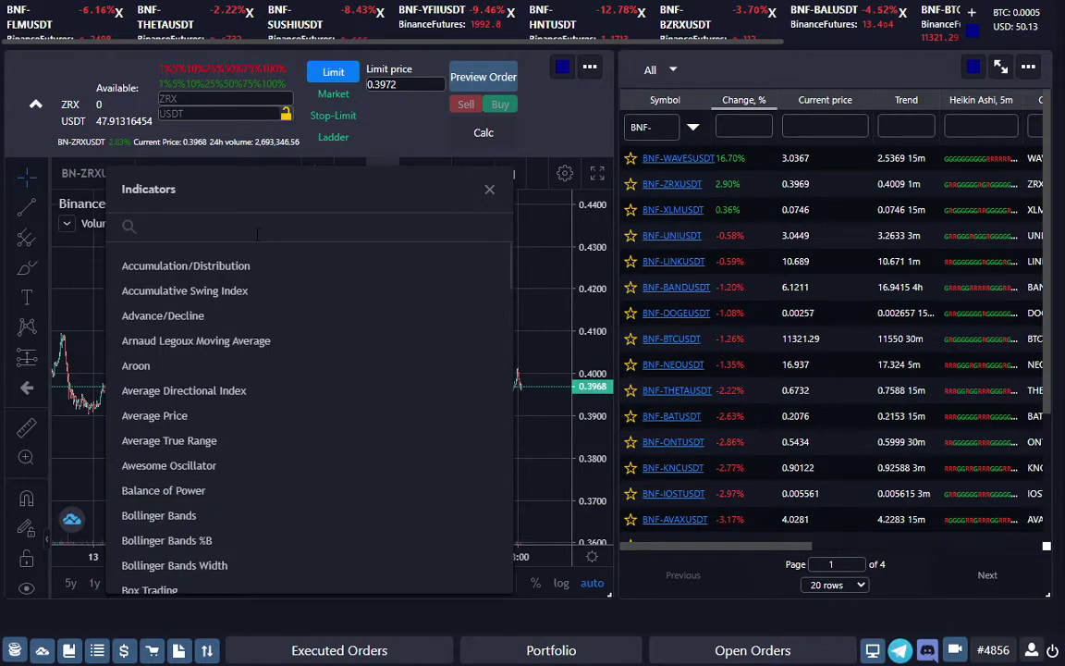
pyautogui.write('BOX')
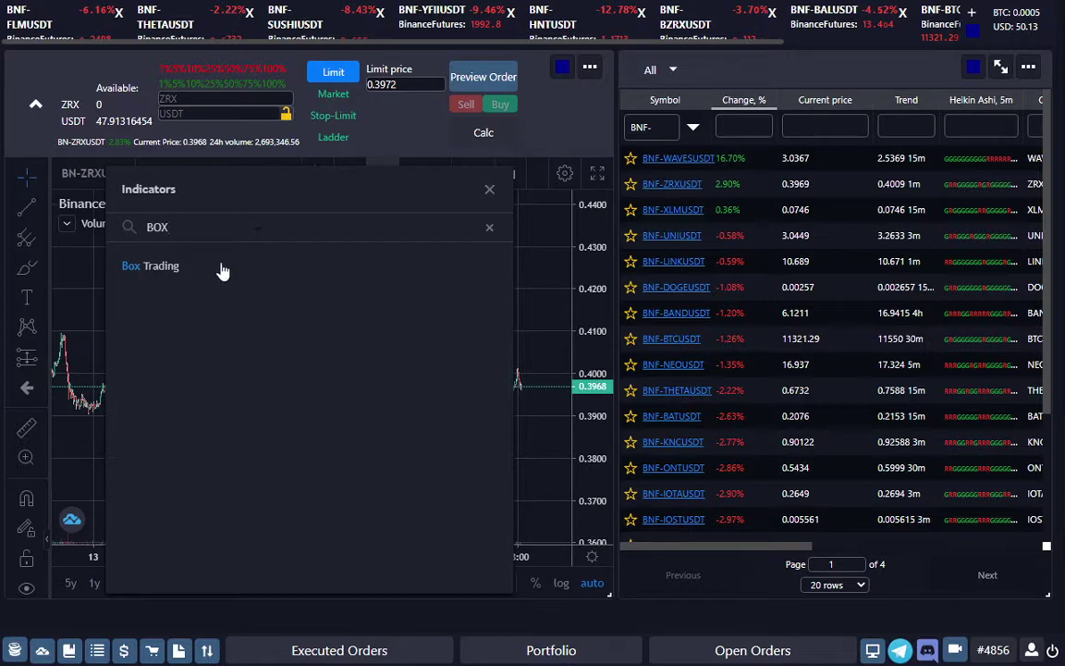
pyautogui.click(221, 269)
pyautogui.click(489, 189)
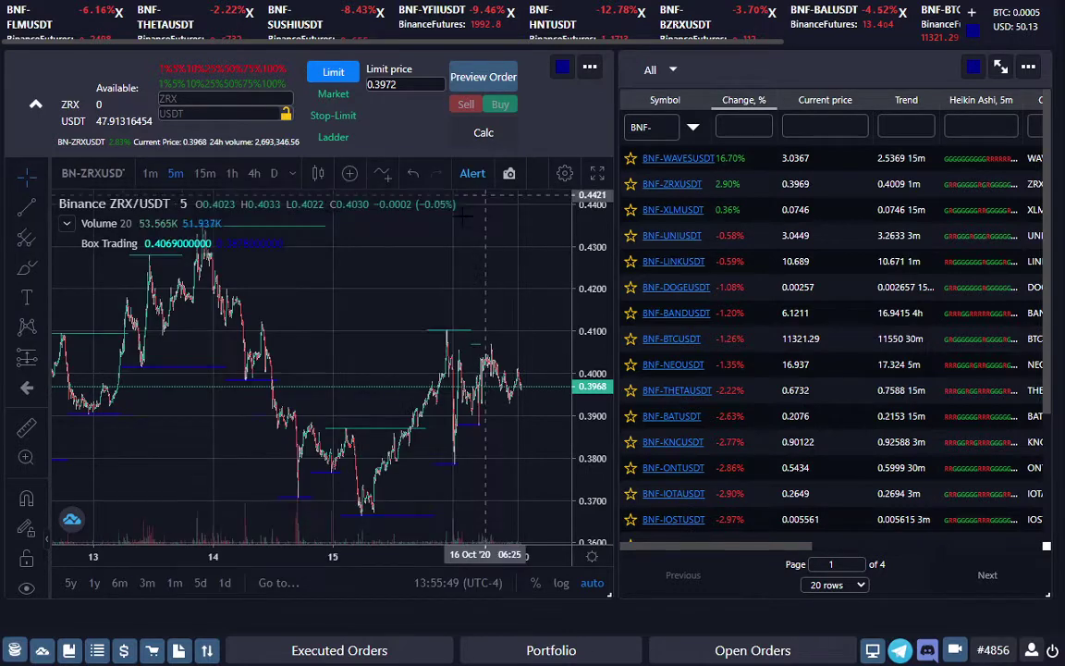
# Restyle the Box Trading Low line in dark red with nearly full opacity and the second-thickest line.
pyautogui.doubleClick(197, 372)
pyautogui.click(250, 388)
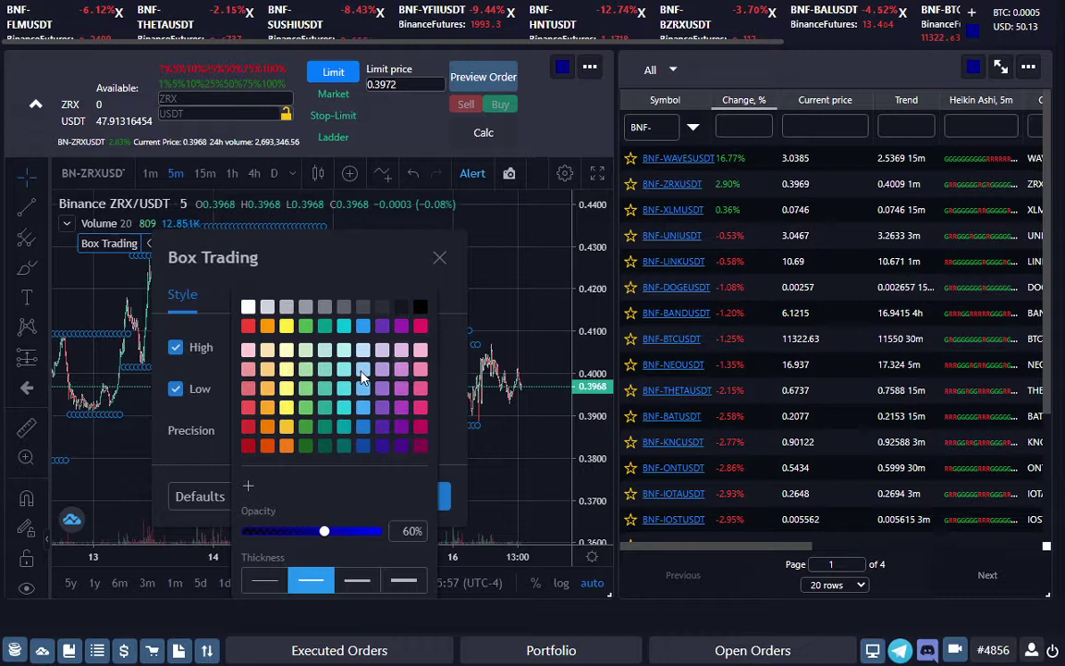
pyautogui.click(248, 427)
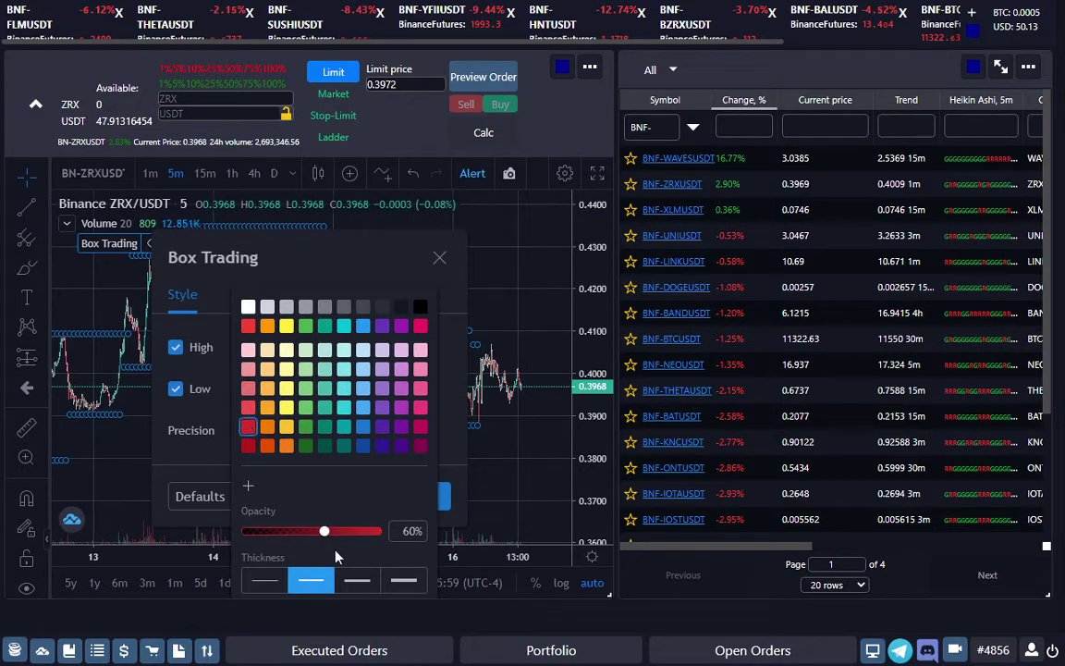
pyautogui.click(375, 536)
pyautogui.click(357, 580)
pyautogui.click(439, 260)
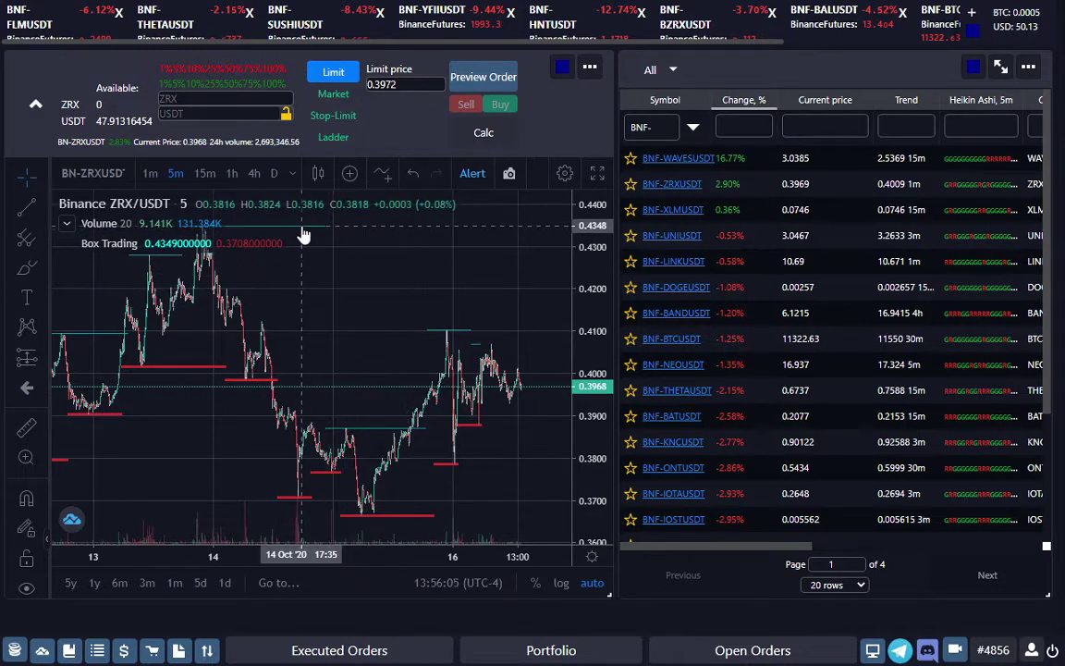
# Restyle the Box Trading High line in turquoise with 95% opacity and the second-thickest line.
pyautogui.doubleClick(109, 243)
pyautogui.click(278, 349)
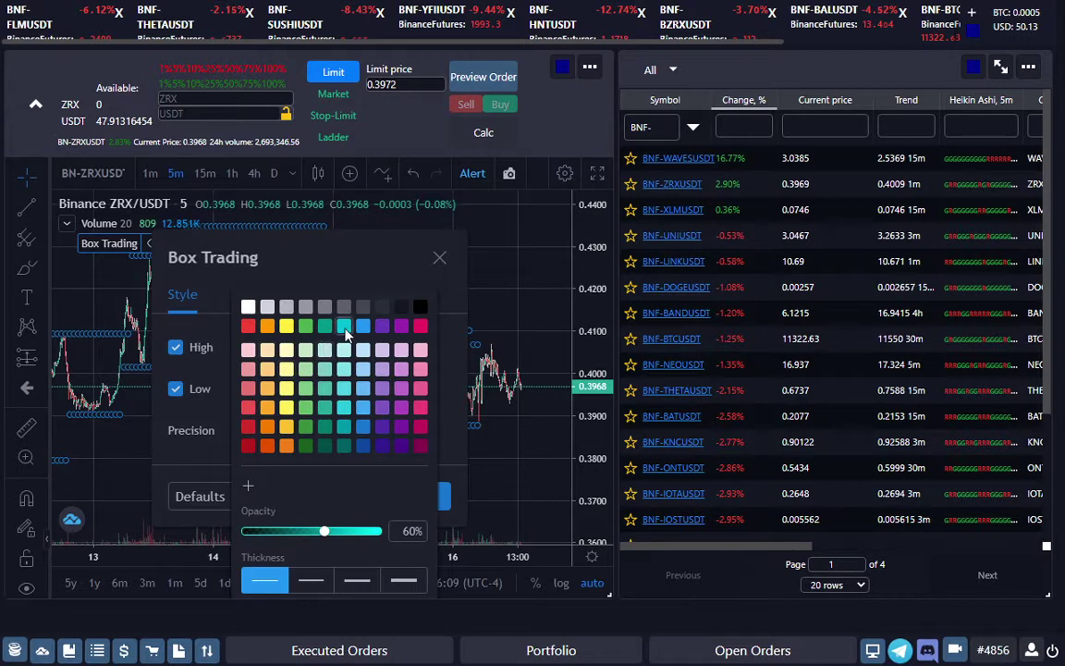
pyautogui.click(344, 327)
pyautogui.moveTo(326, 534); pyautogui.dragTo(372, 534)
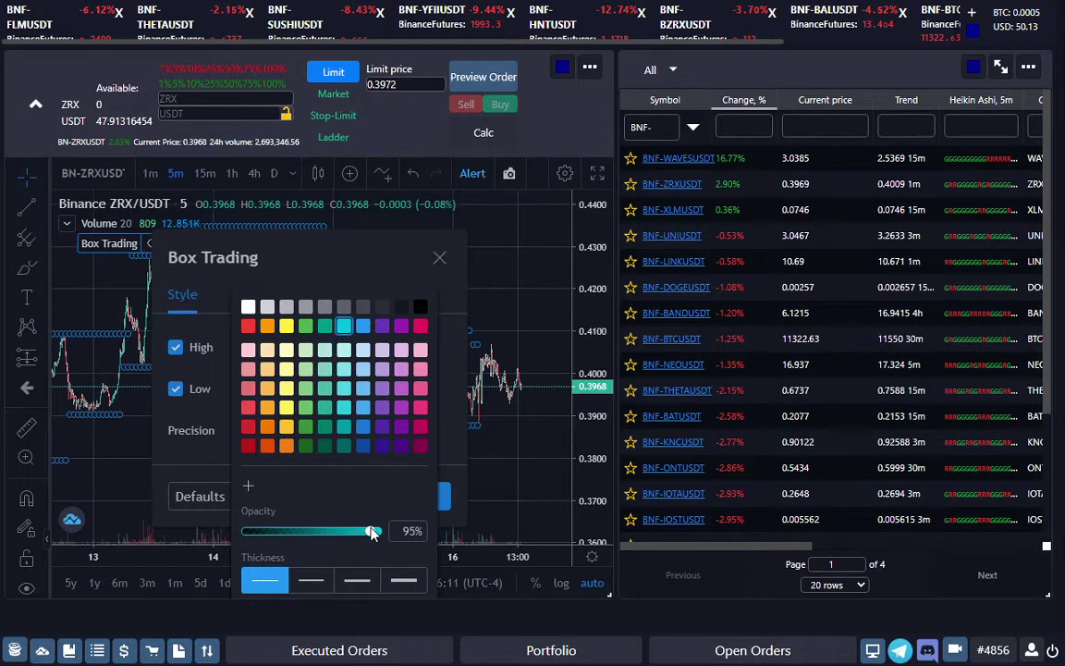
pyautogui.click(363, 578)
pyautogui.click(440, 257)
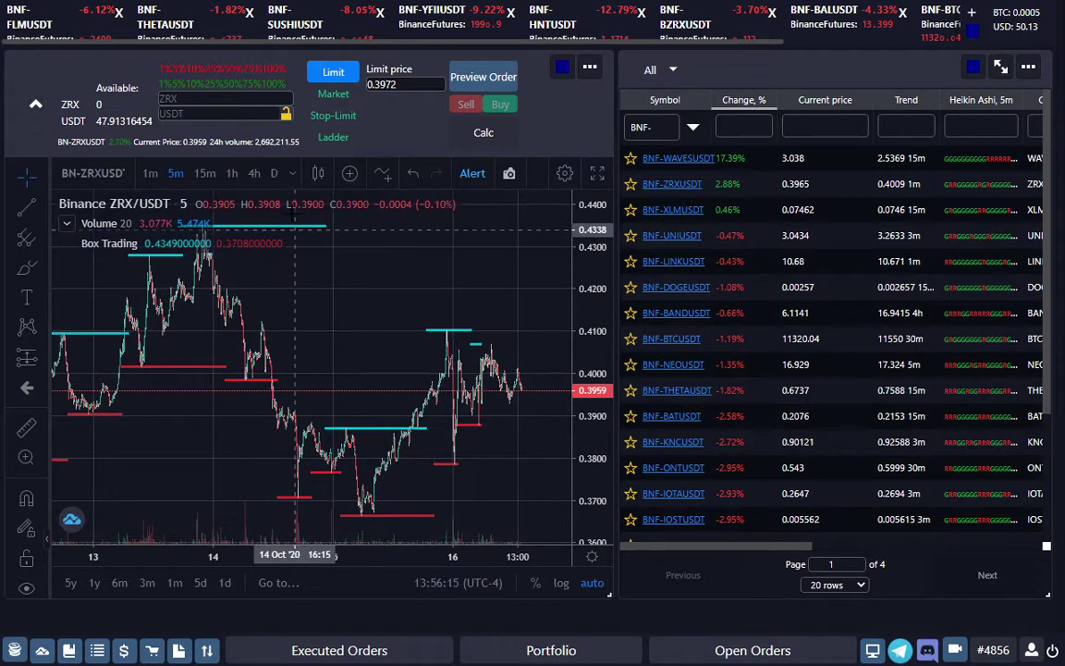
# Measure the price drop below the Box Trading low line near 0.4014 on 13 October.
pyautogui.moveTo(296, 229); pyautogui.dragTo(412, 290)
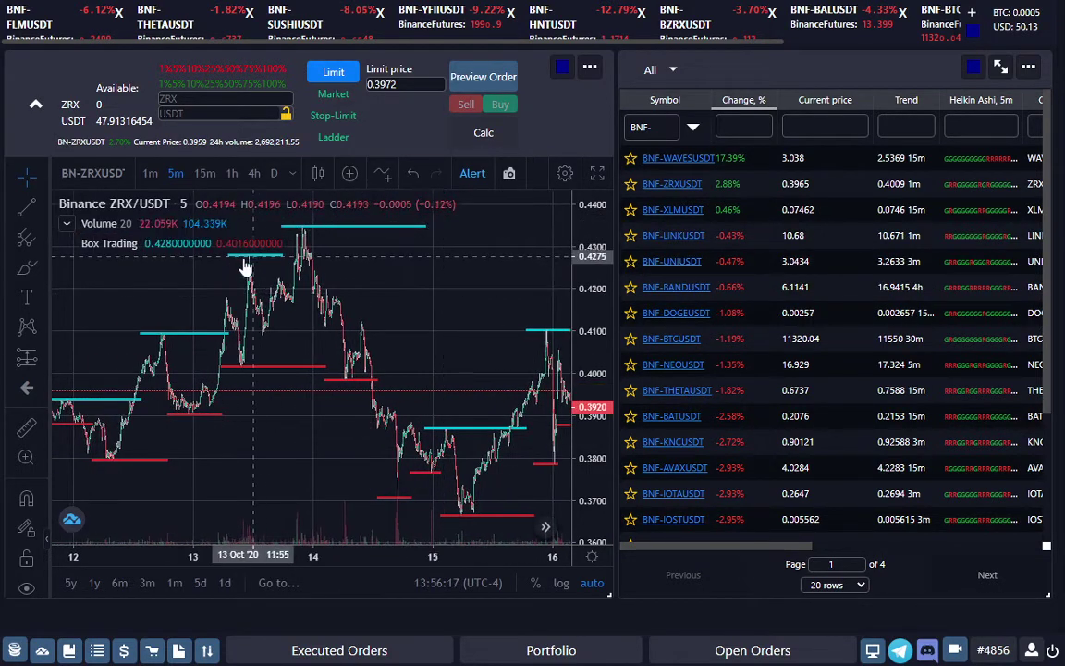
pyautogui.moveTo(440, 333); pyautogui.dragTo(371, 339)
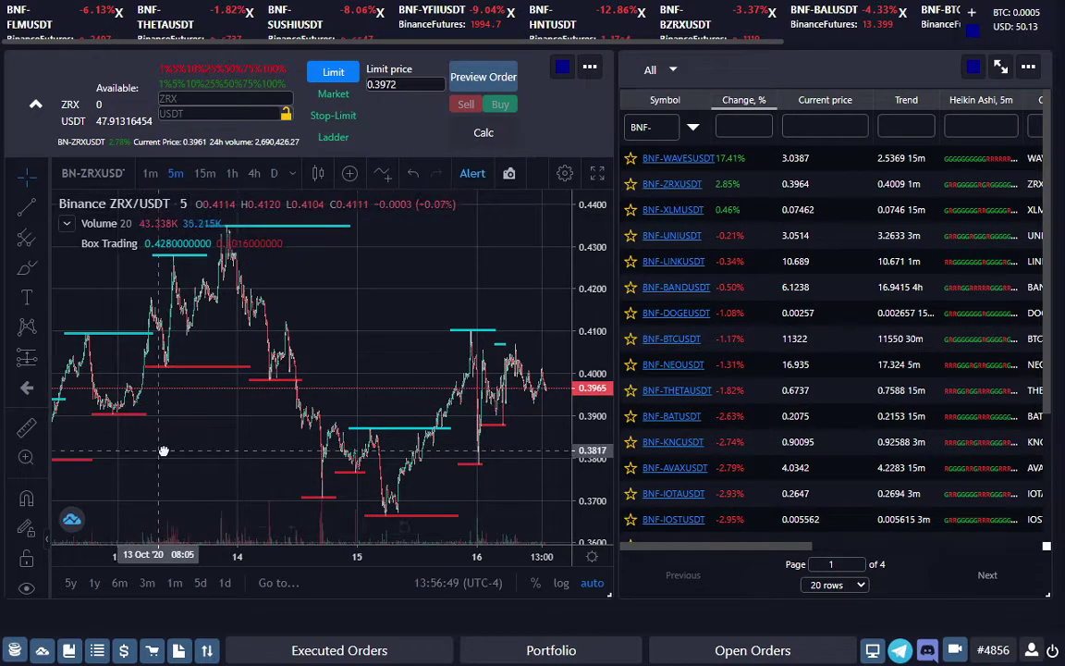
pyautogui.hscroll(-3, 138, 472)
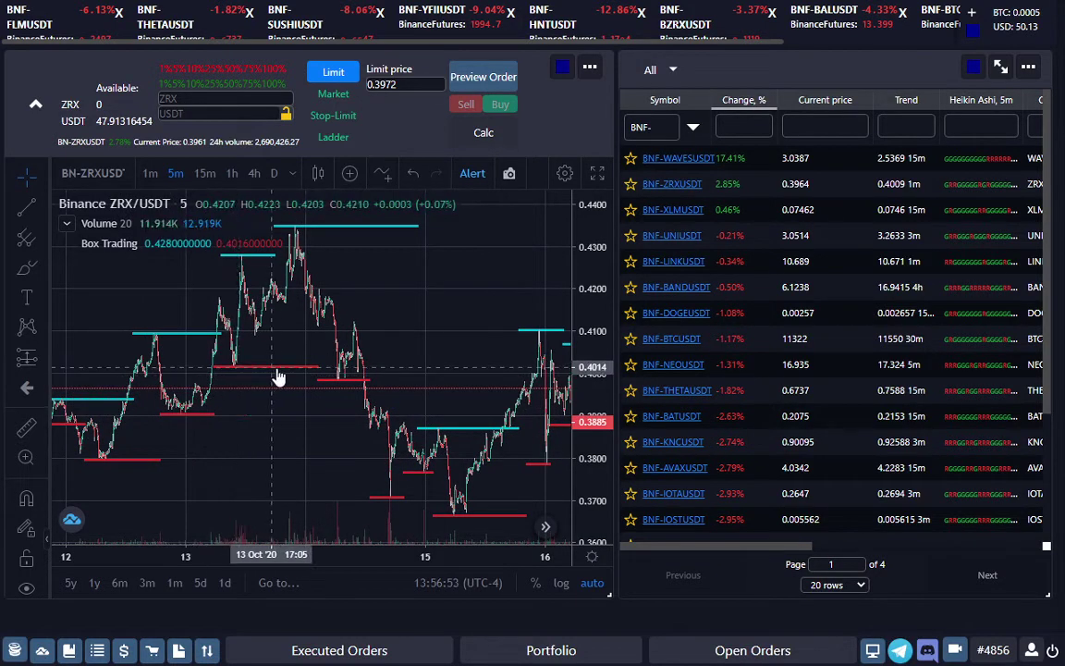
pyautogui.keyDown('shift'); pyautogui.click(296, 368); pyautogui.keyUp('shift')
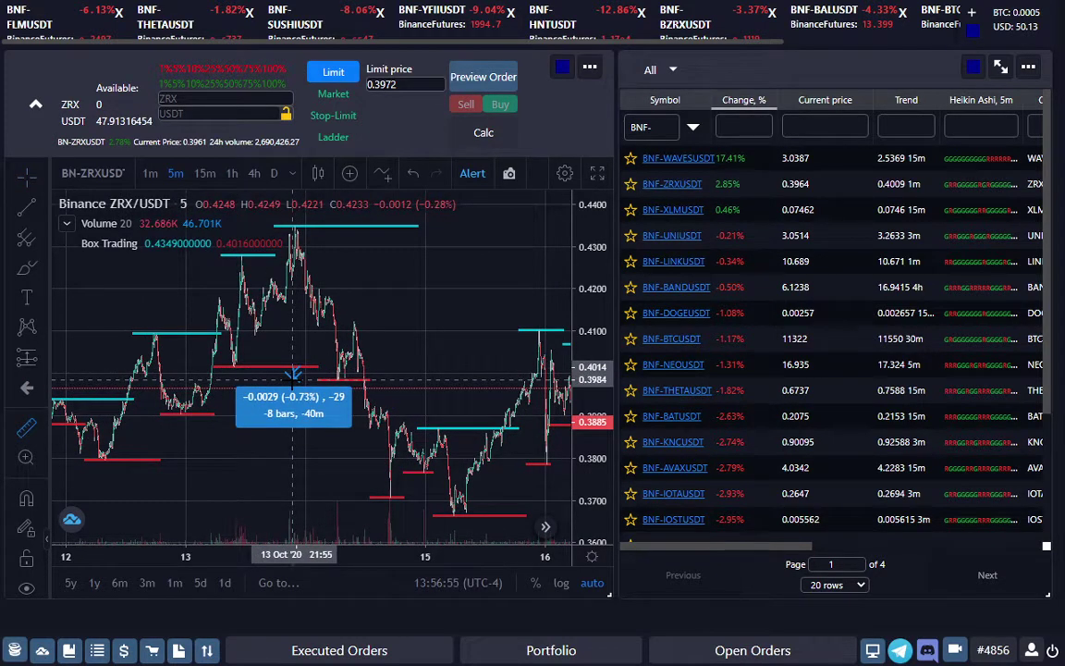
pyautogui.click(290, 401)
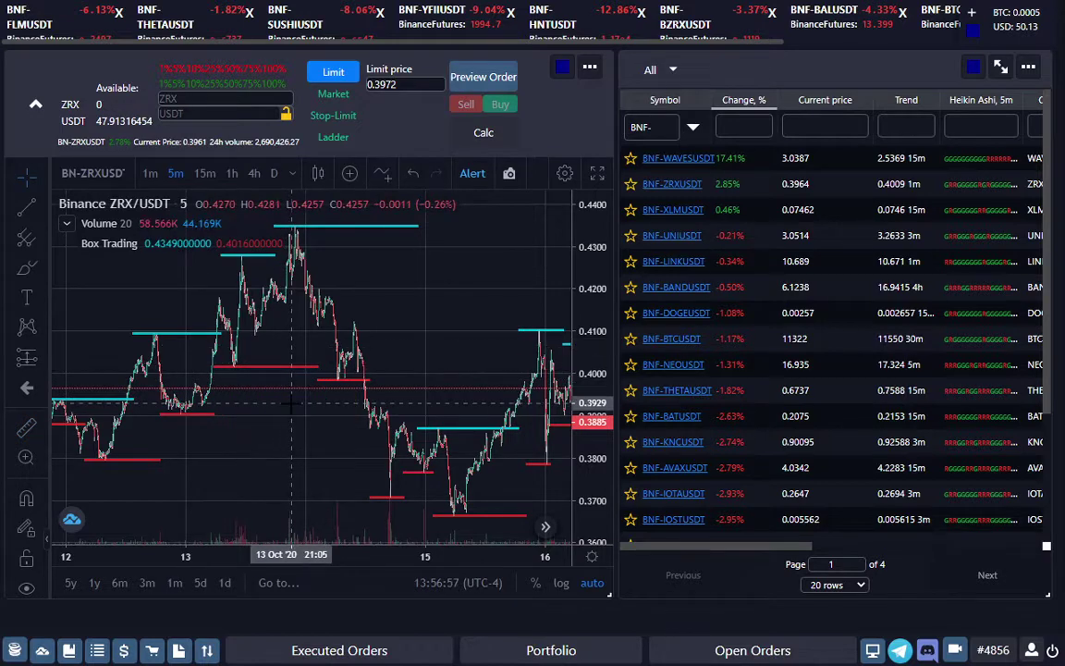
# Measure the price drop starting at about 0.3978, just below the low line at the start of 14 October.
pyautogui.hscroll(3, 290, 402)
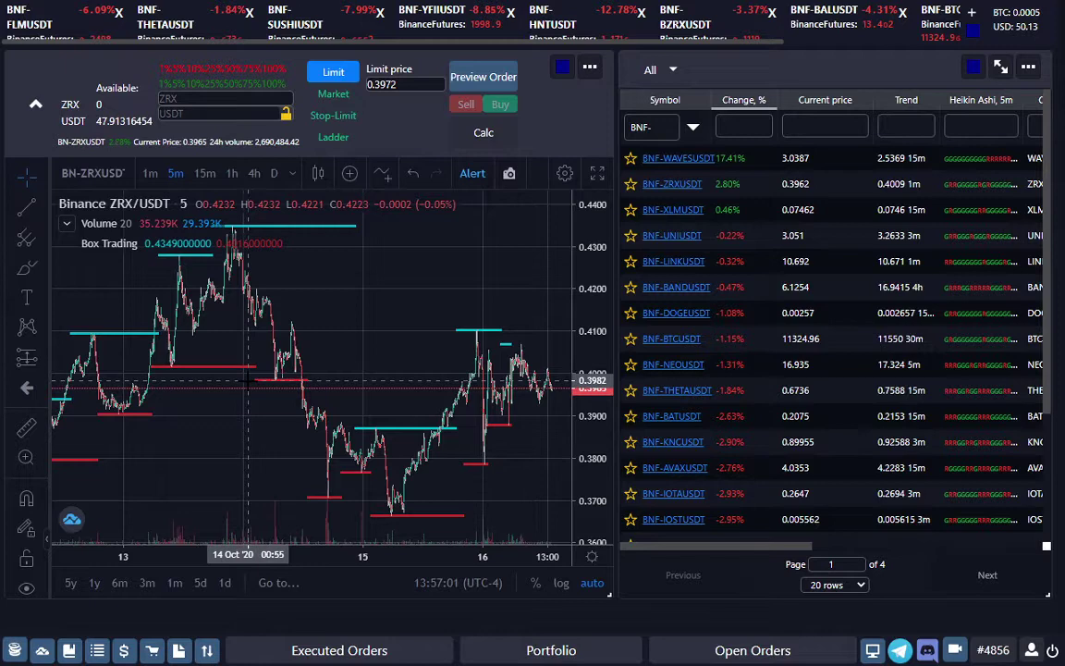
pyautogui.keyDown('shift'); pyautogui.click(250, 382); pyautogui.keyUp('shift')
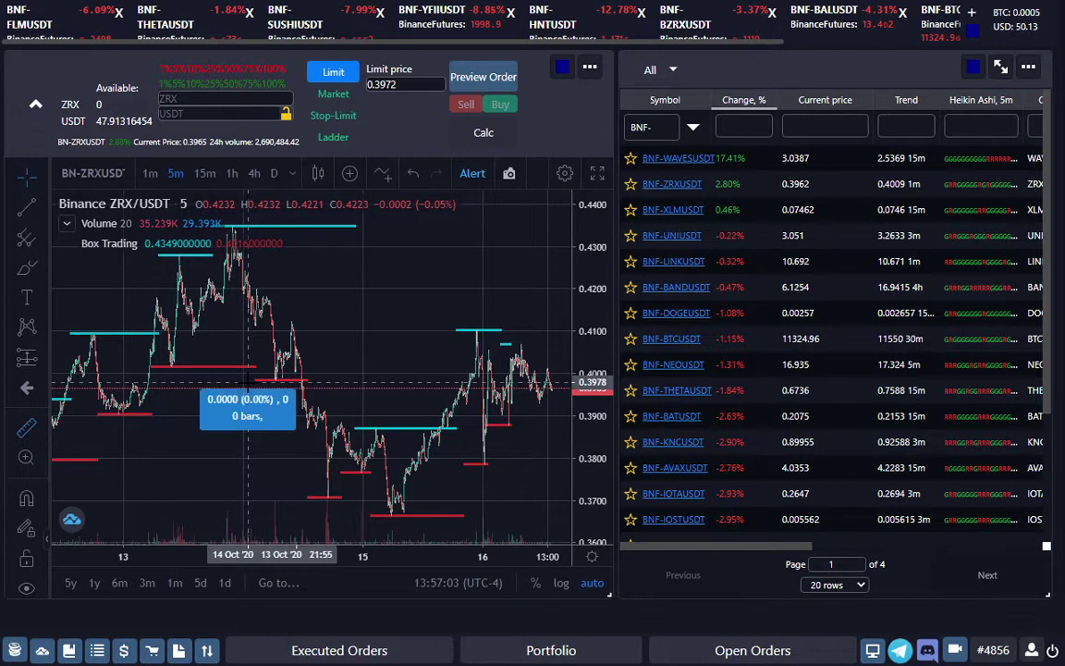
pyautogui.click(233, 467)
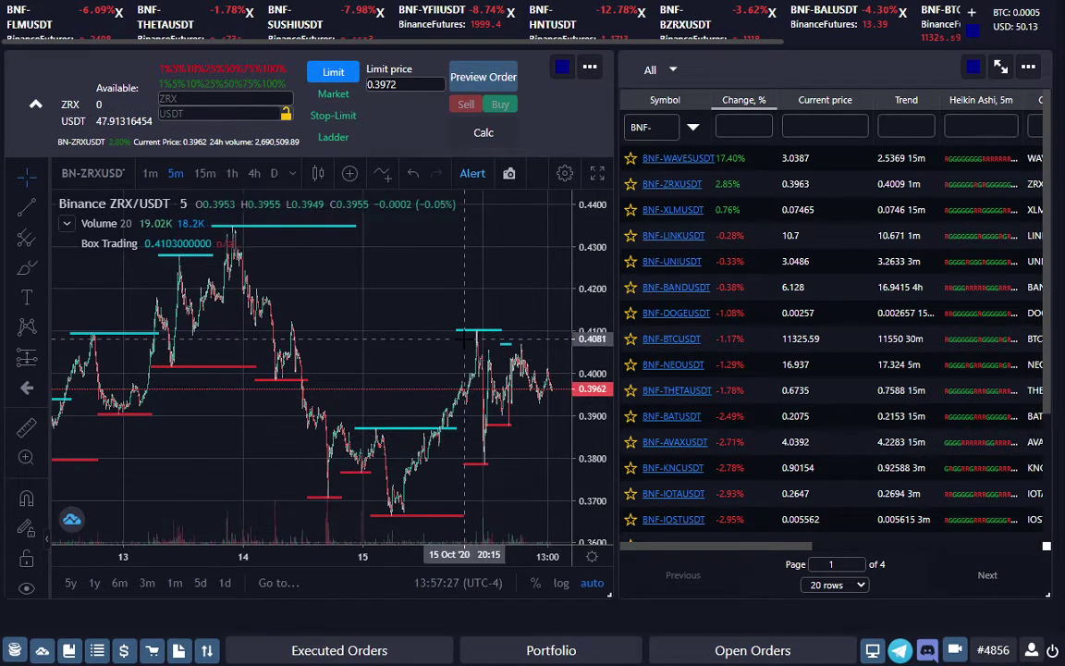
# Measure the price rise from about 0.3831 and the drop from about 0.3764 on 14 October.
pyautogui.keyDown('shift'); pyautogui.click(275, 444); pyautogui.keyUp('shift')
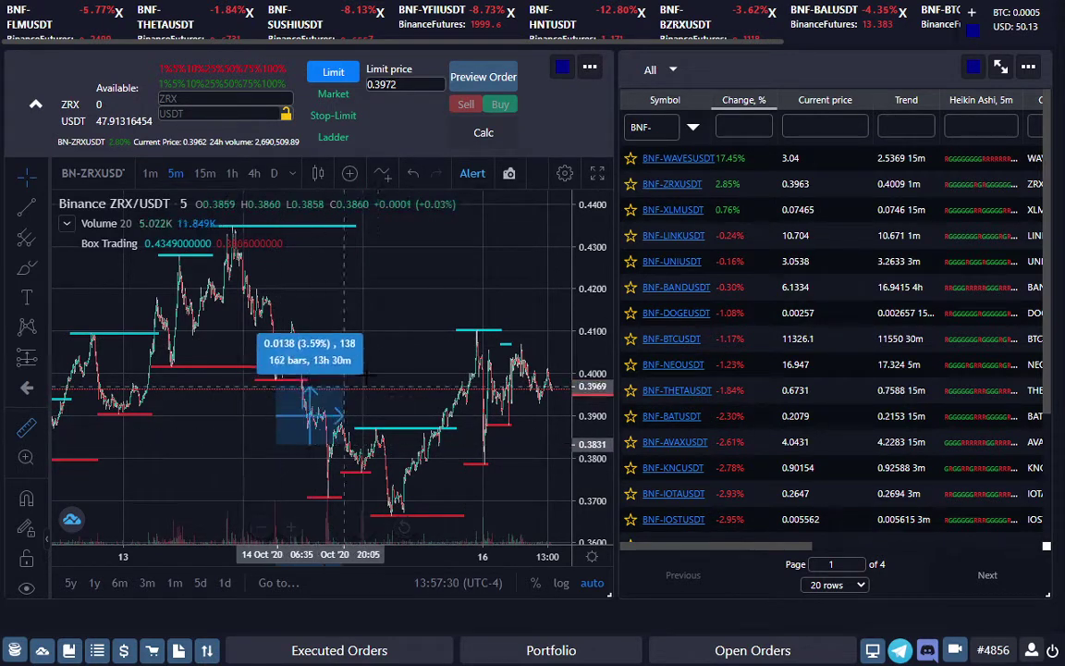
pyautogui.click(415, 356)
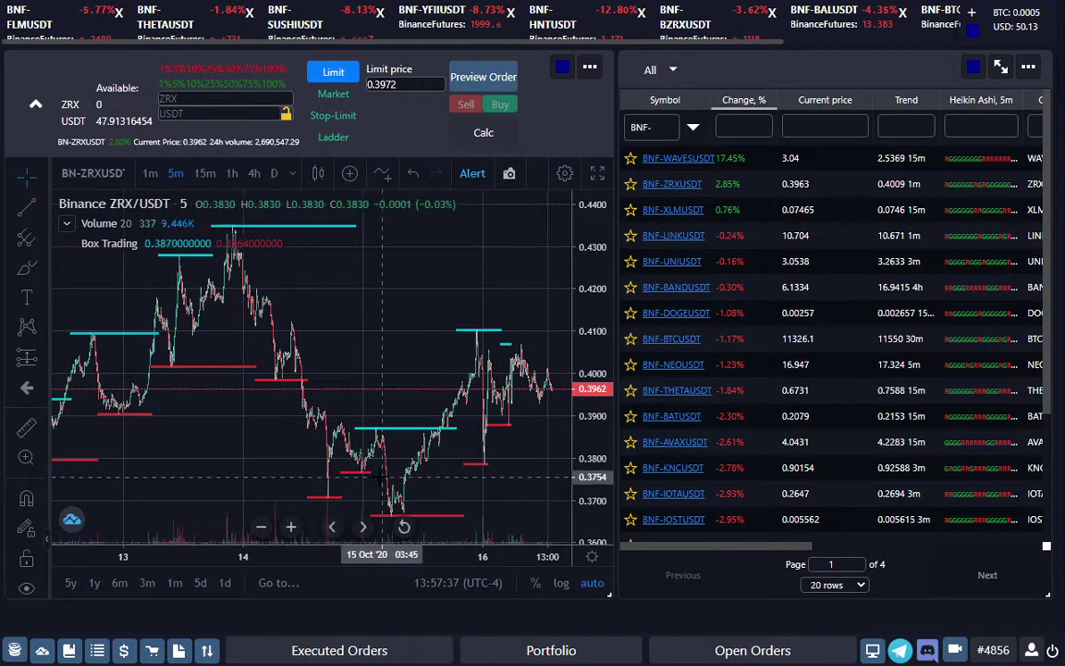
pyautogui.keyDown('shift'); pyautogui.click(296, 473); pyautogui.keyUp('shift')
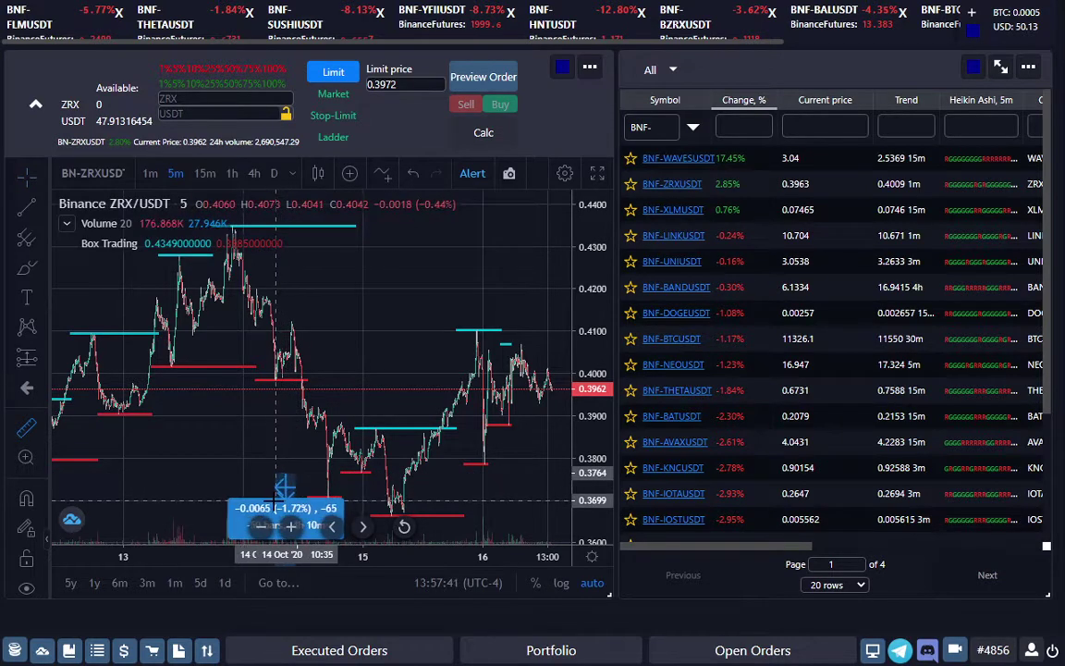
pyautogui.click(370, 472)
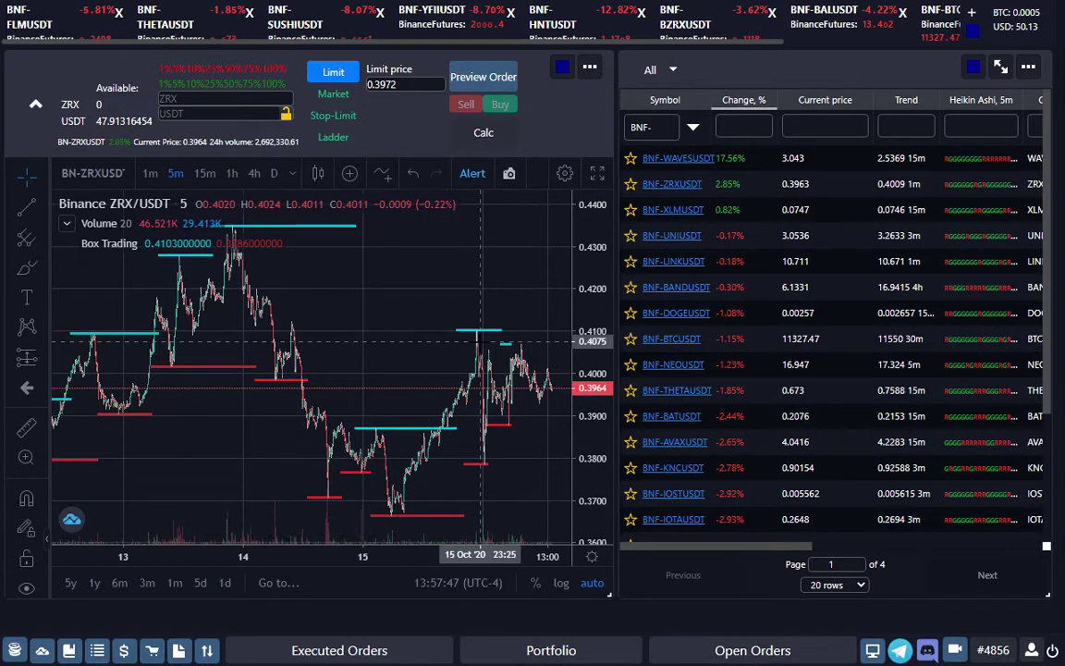
# Measure the drop below the 11 October low line and the rebound above the 12 October low line.
pyautogui.moveTo(204, 476); pyautogui.dragTo(309, 473)
pyautogui.hscroll(-5, 309, 471)
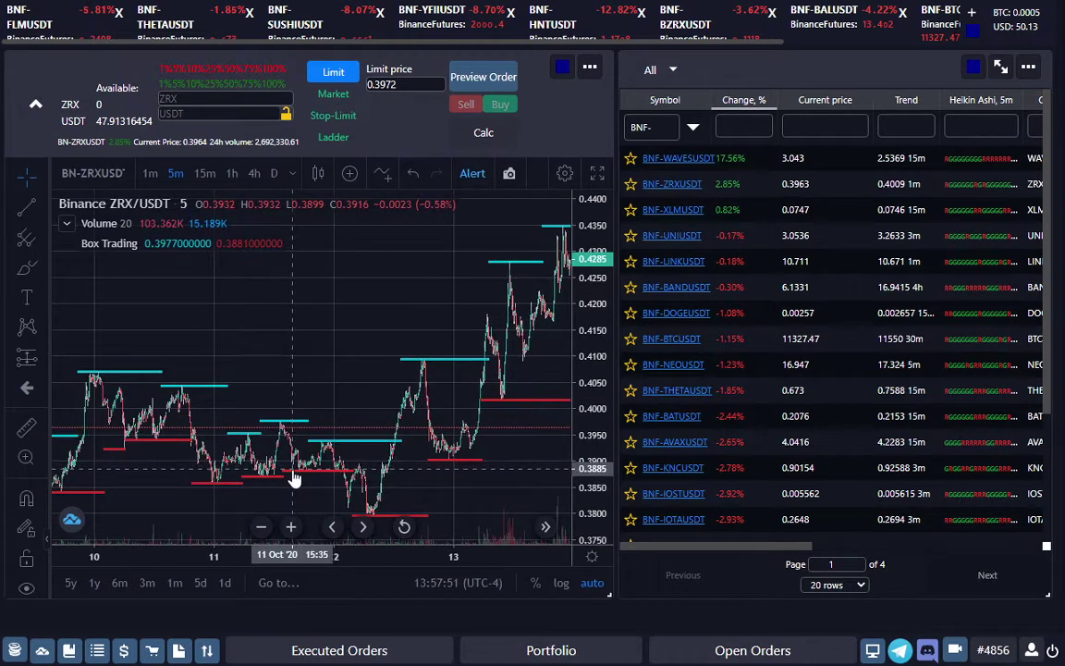
pyautogui.keyDown('shift'); pyautogui.click(294, 478); pyautogui.keyUp('shift')
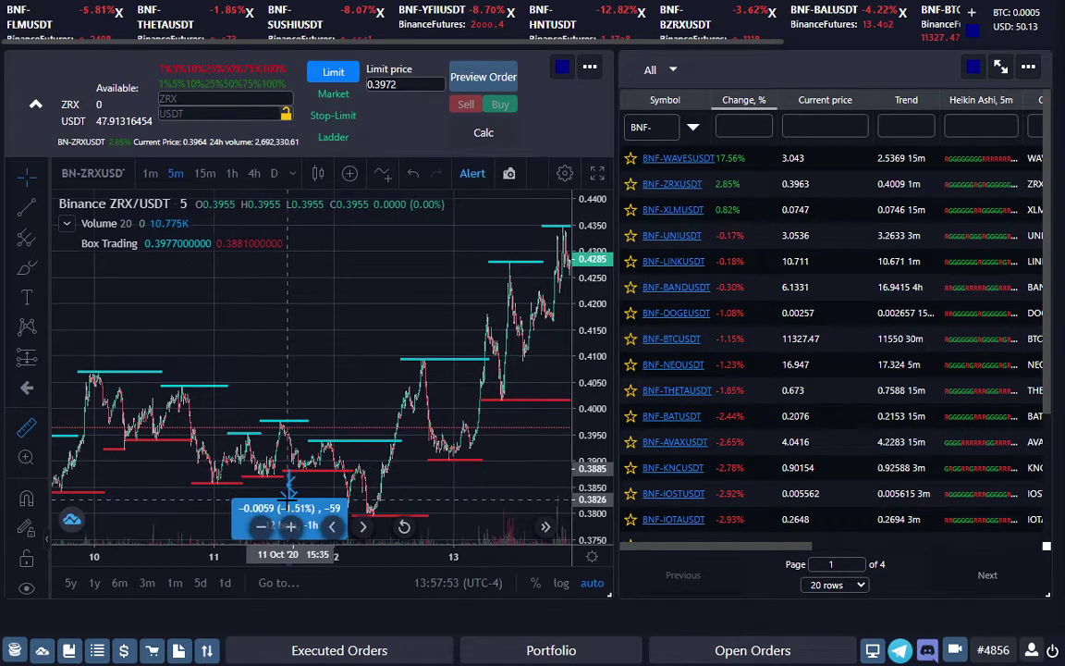
pyautogui.click(335, 492)
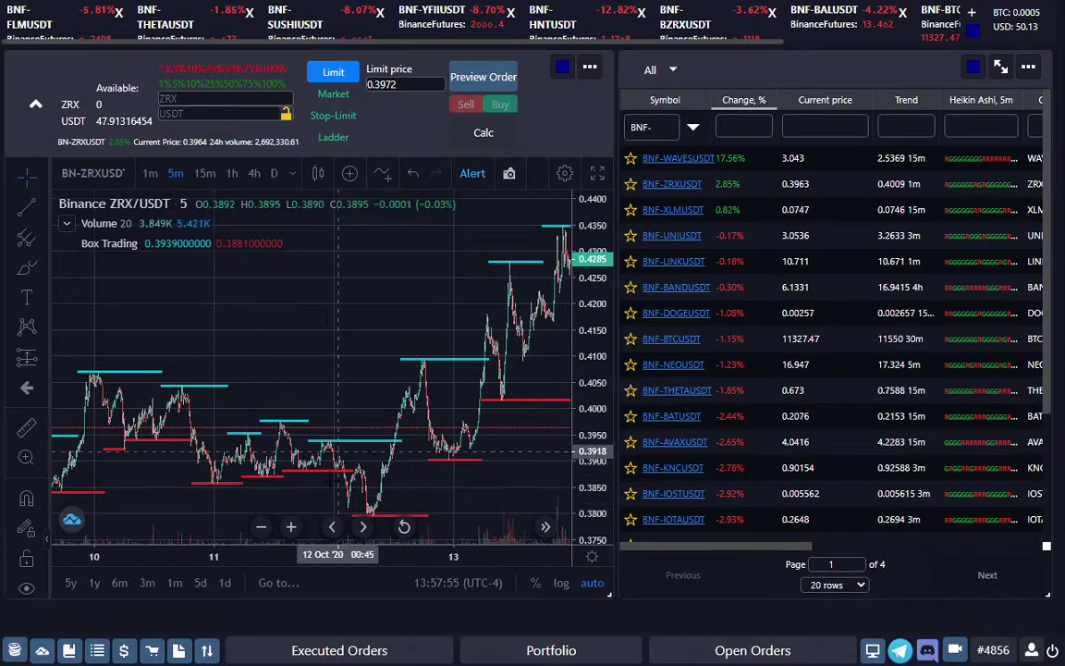
pyautogui.keyDown('shift'); pyautogui.click(395, 491); pyautogui.keyUp('shift')
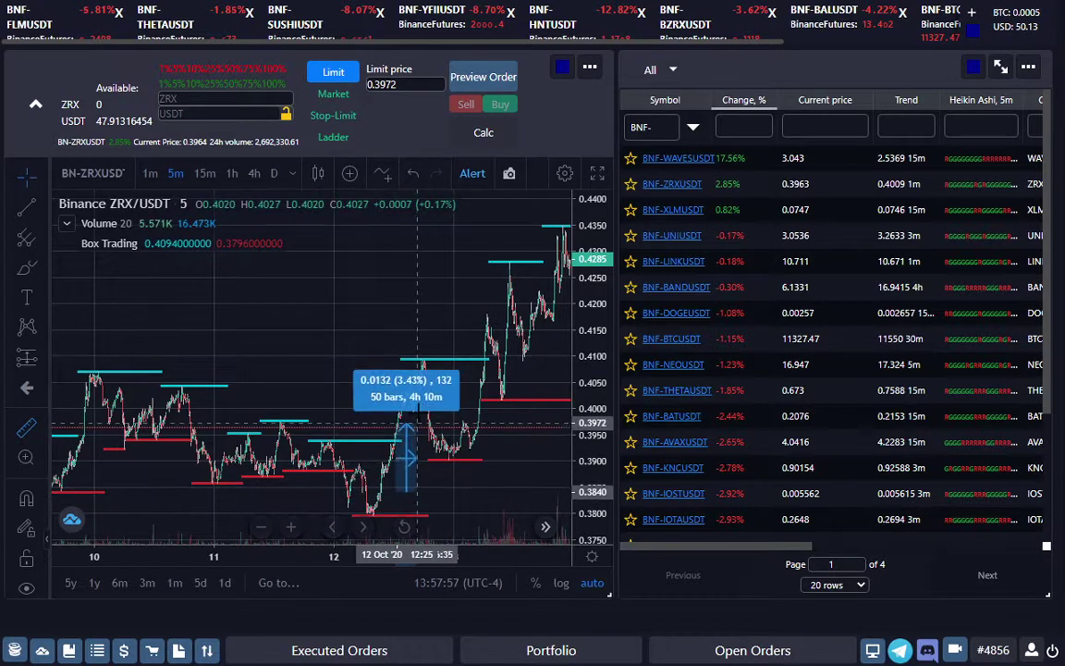
pyautogui.click(421, 398)
# Measure the price drop from about 0.3933, just below the 10 October low line, down to about 0.3858.
pyautogui.click(312, 490)
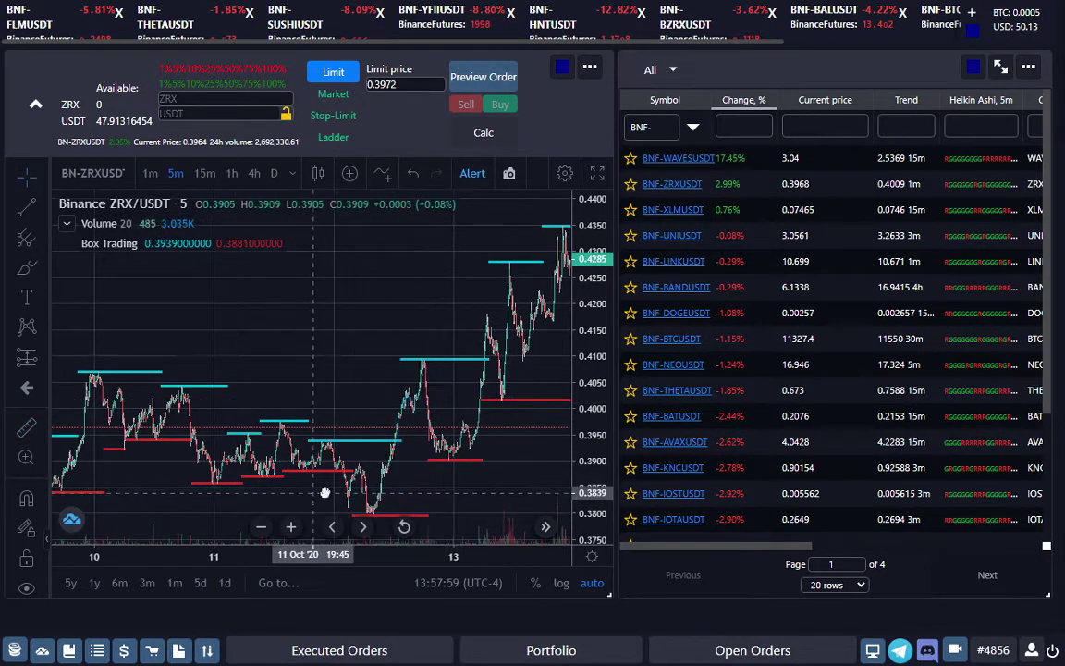
pyautogui.moveTo(312, 490); pyautogui.dragTo(438, 489)
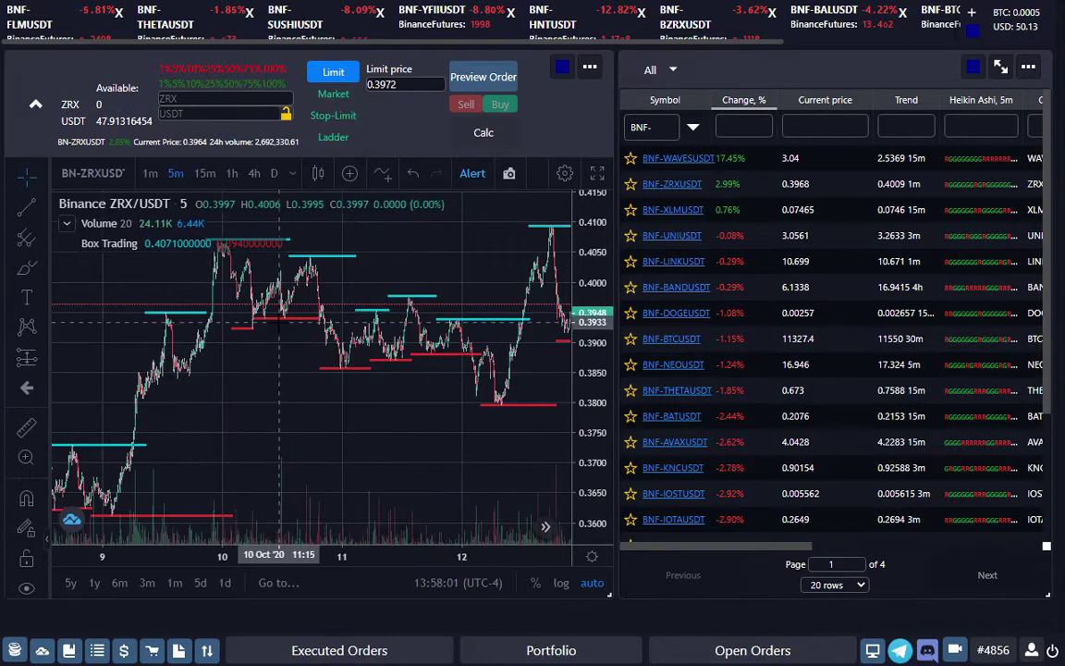
pyautogui.keyDown('shift'); pyautogui.click(275, 333); pyautogui.keyUp('shift')
pyautogui.click(272, 366)
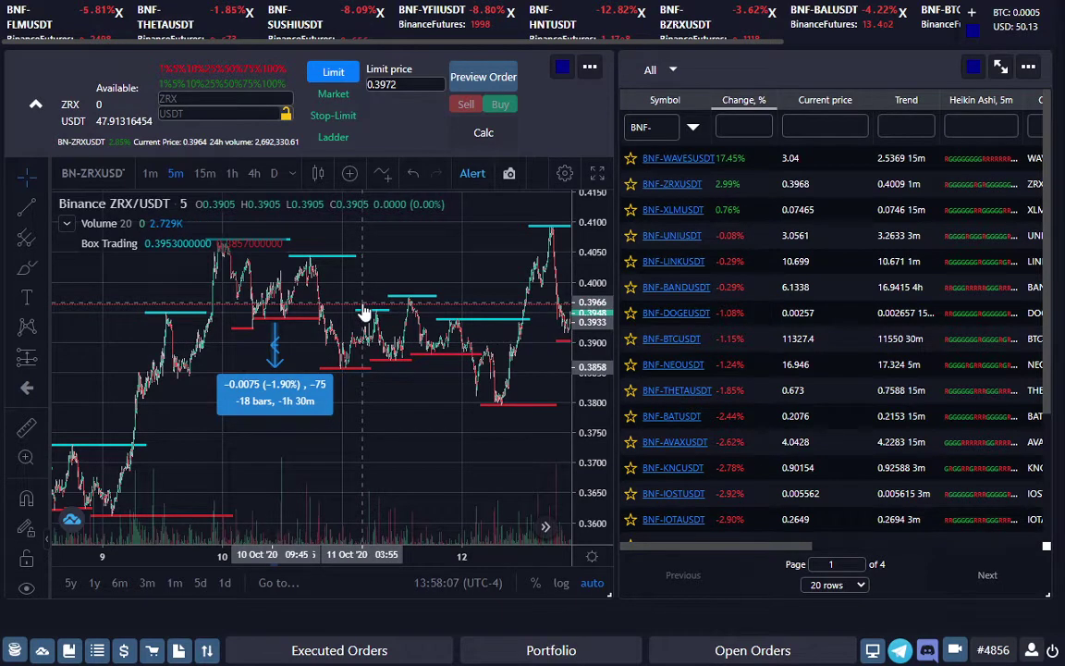
pyautogui.click(543, 239)
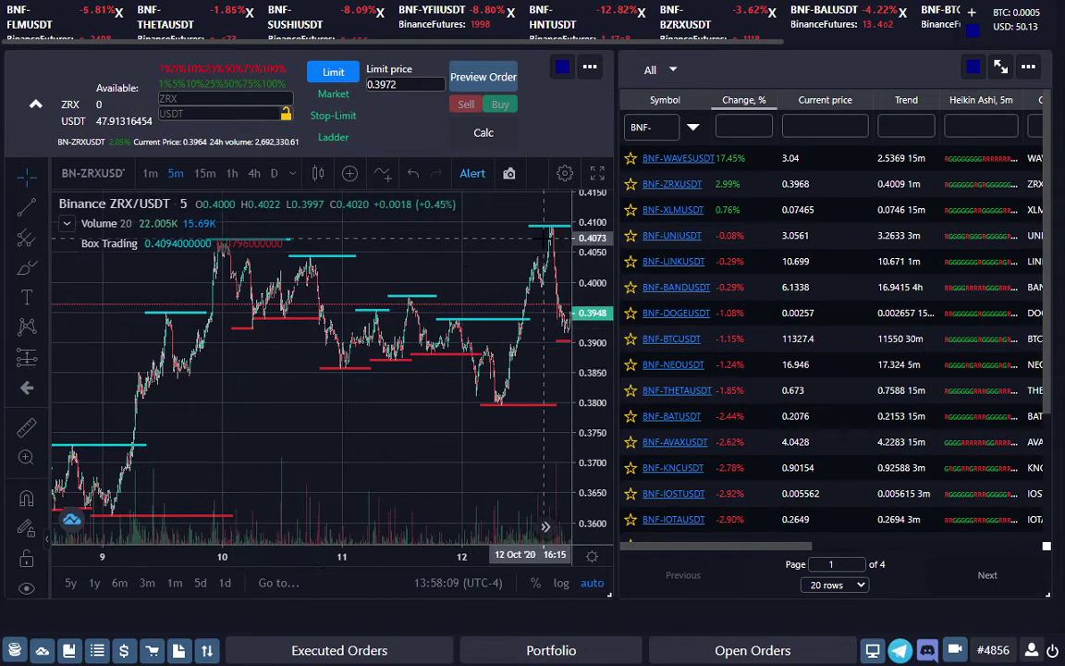
# Switch the chart to the 1-hour interval and examine the Box Trading lines from late August to mid-October.
pyautogui.moveTo(459, 305); pyautogui.dragTo(278, 407)
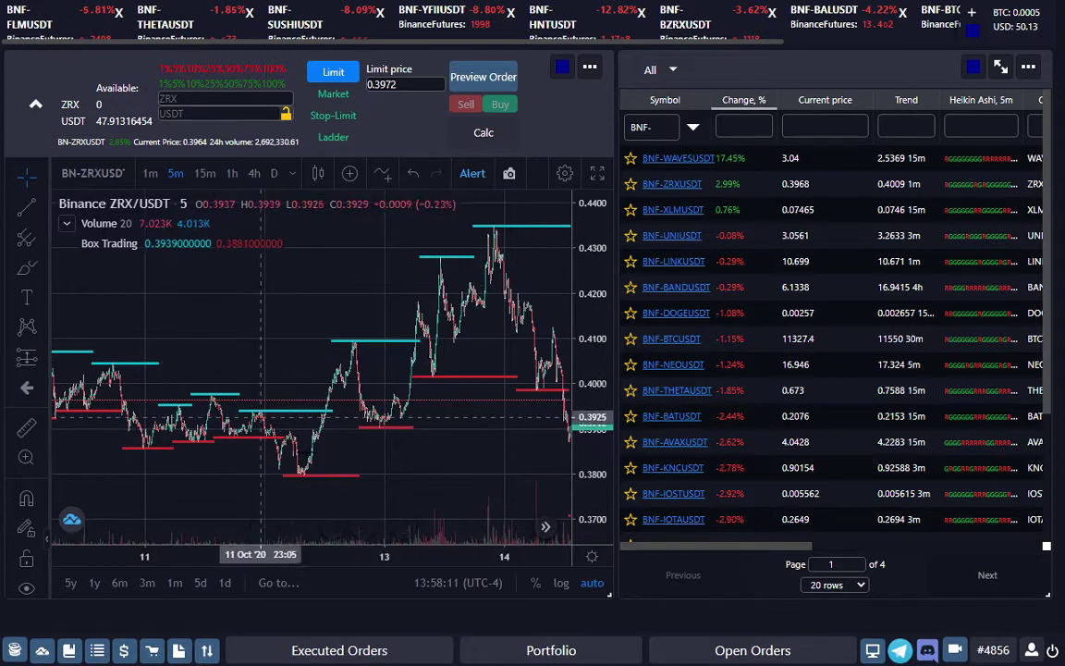
pyautogui.moveTo(426, 427); pyautogui.dragTo(292, 433)
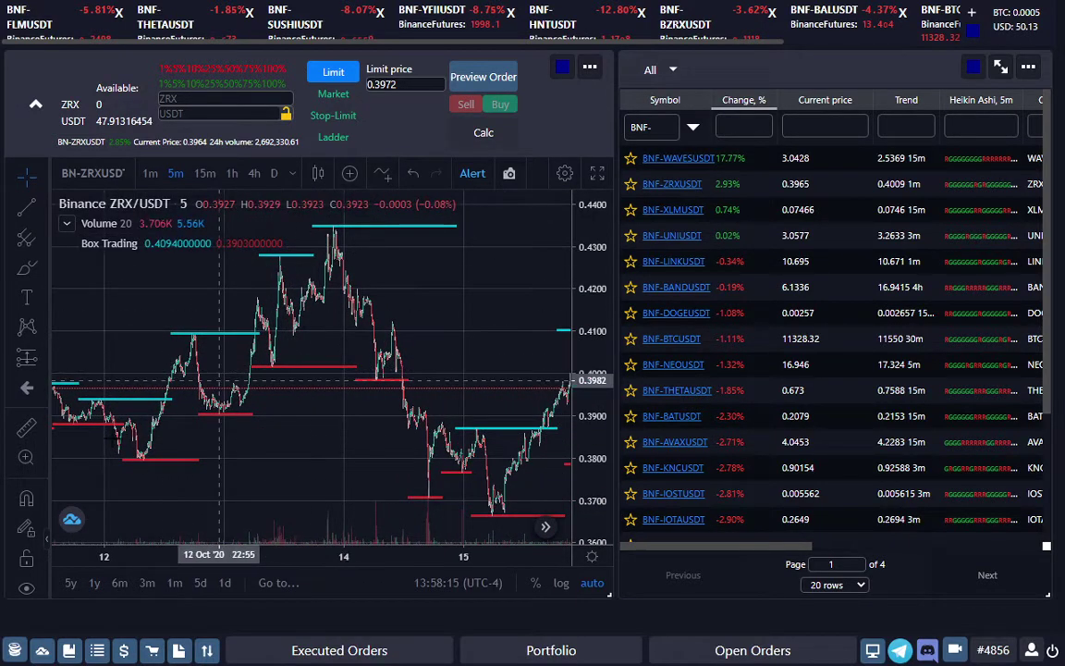
pyautogui.click(232, 174)
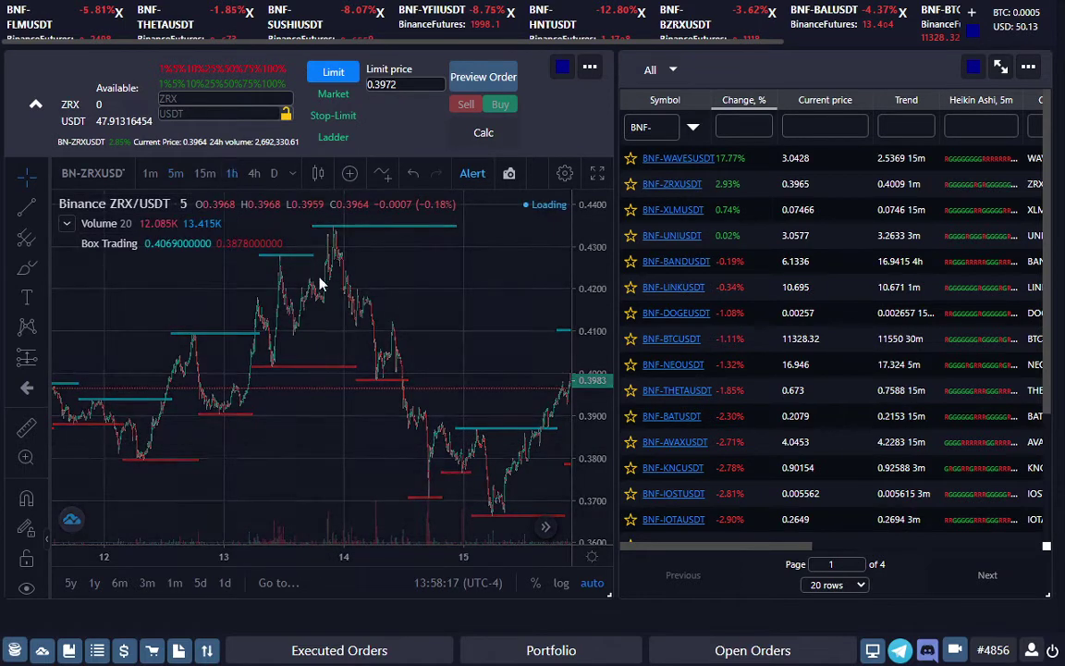
pyautogui.moveTo(267, 416); pyautogui.dragTo(416, 379)
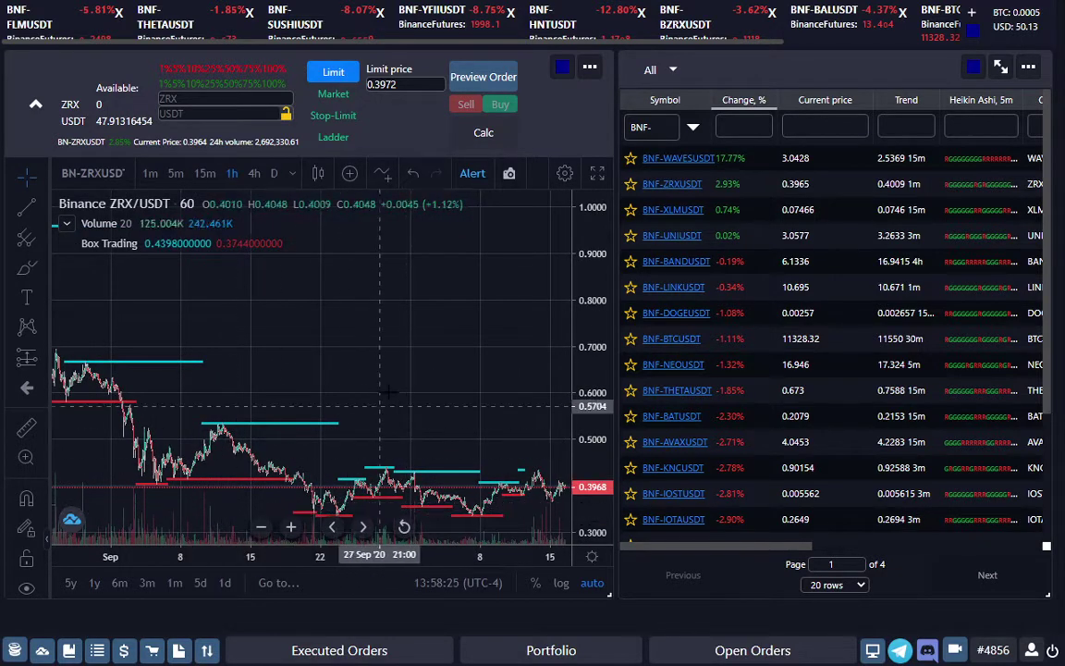
pyautogui.moveTo(387, 379); pyautogui.dragTo(338, 379)
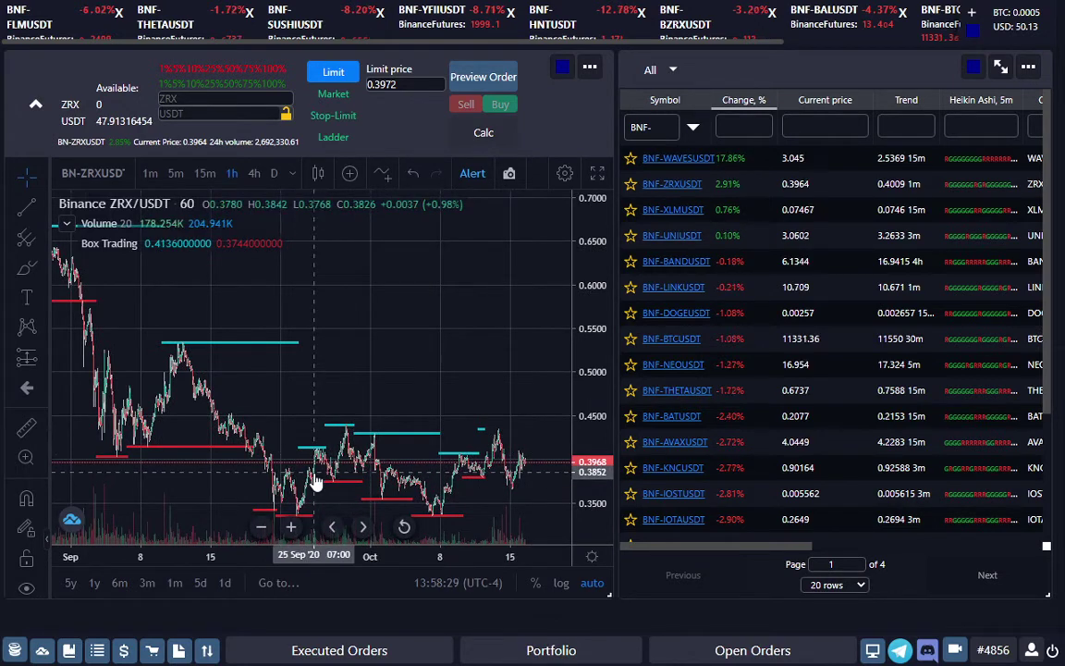
pyautogui.moveTo(314, 481); pyautogui.dragTo(375, 380)
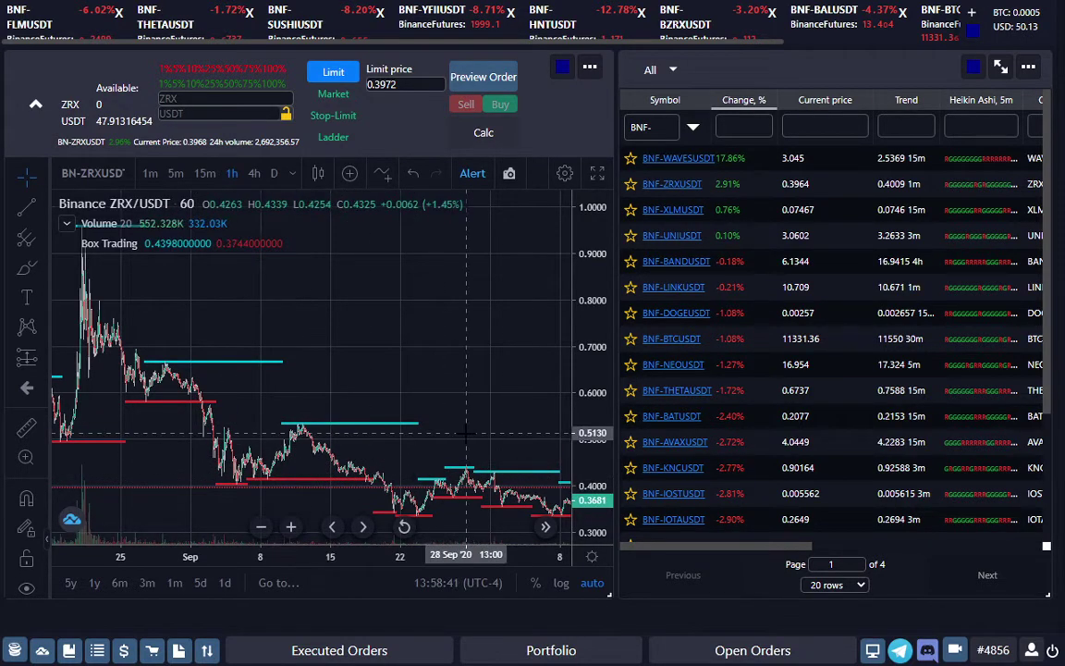
# Examine the Box Trading lines on the 1-hour ZRX/USDT chart from July through mid-October.
pyautogui.moveTo(426, 435); pyautogui.dragTo(356, 431)
pyautogui.moveTo(269, 393); pyautogui.dragTo(319, 400)
pyautogui.moveTo(211, 401); pyautogui.dragTo(275, 400)
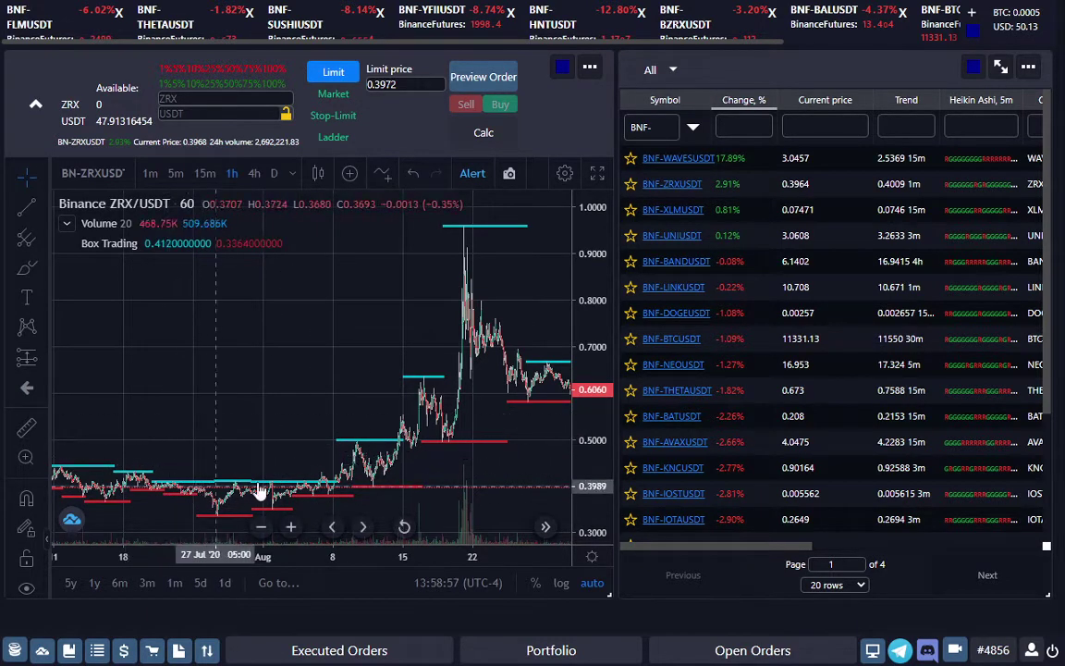
pyautogui.moveTo(260, 441); pyautogui.dragTo(443, 445)
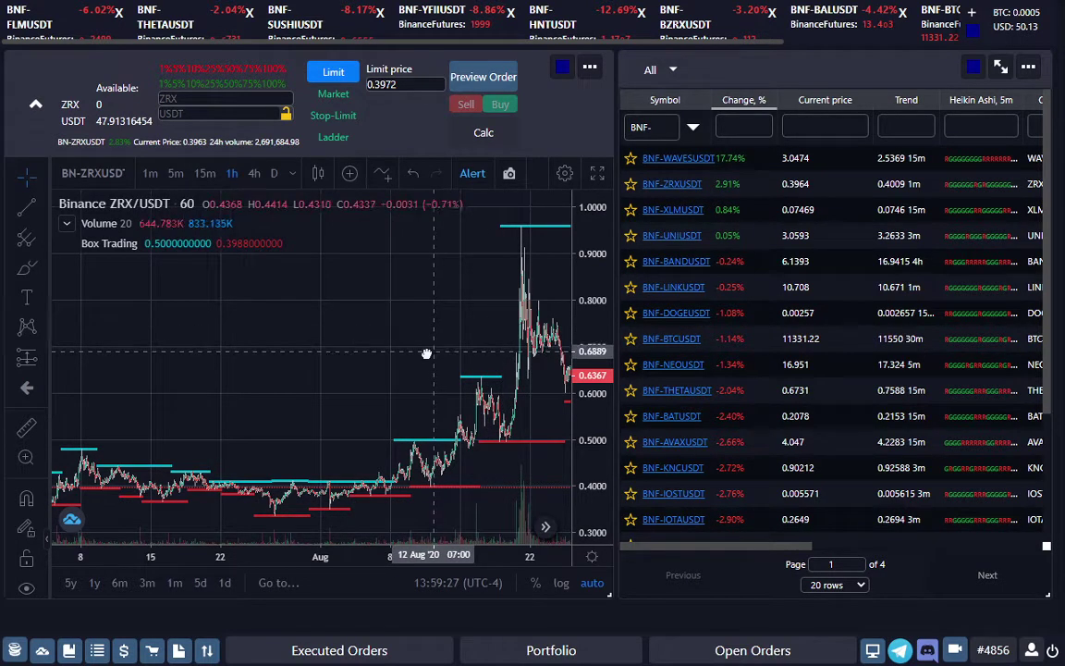
pyautogui.hscroll(5, 485, 351)
pyautogui.hscroll(5, 485, 369)
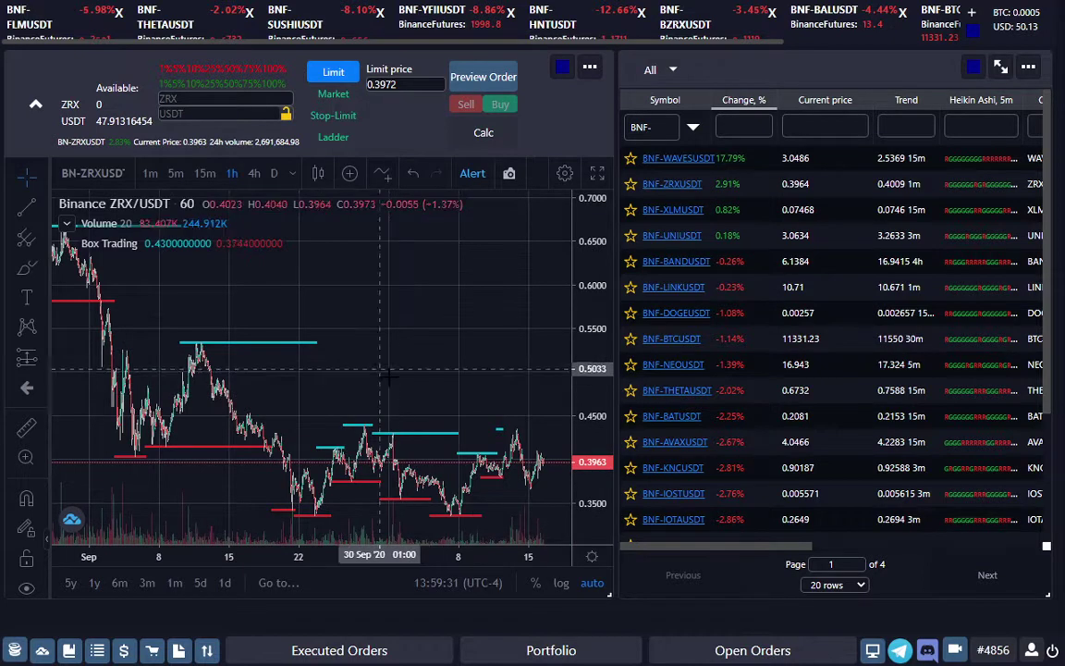
# Switch the ZRX/USDT chart to the 5-minute interval and examine the Box Trading lines between 9 and 16 October.
pyautogui.click(175, 173)
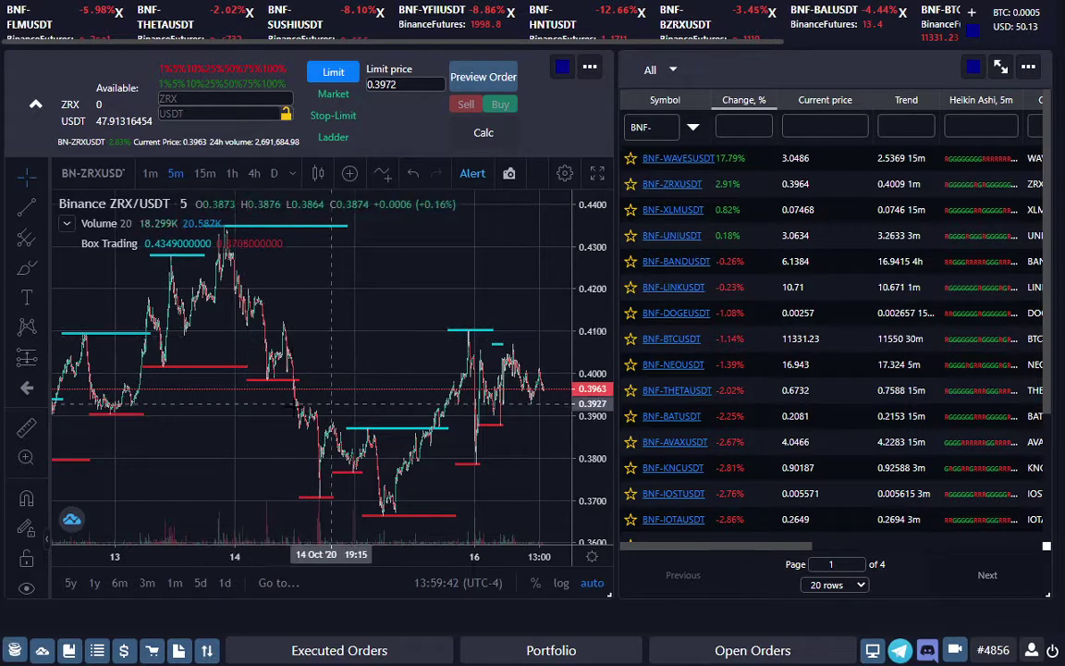
pyautogui.hscroll(-3, 296, 416)
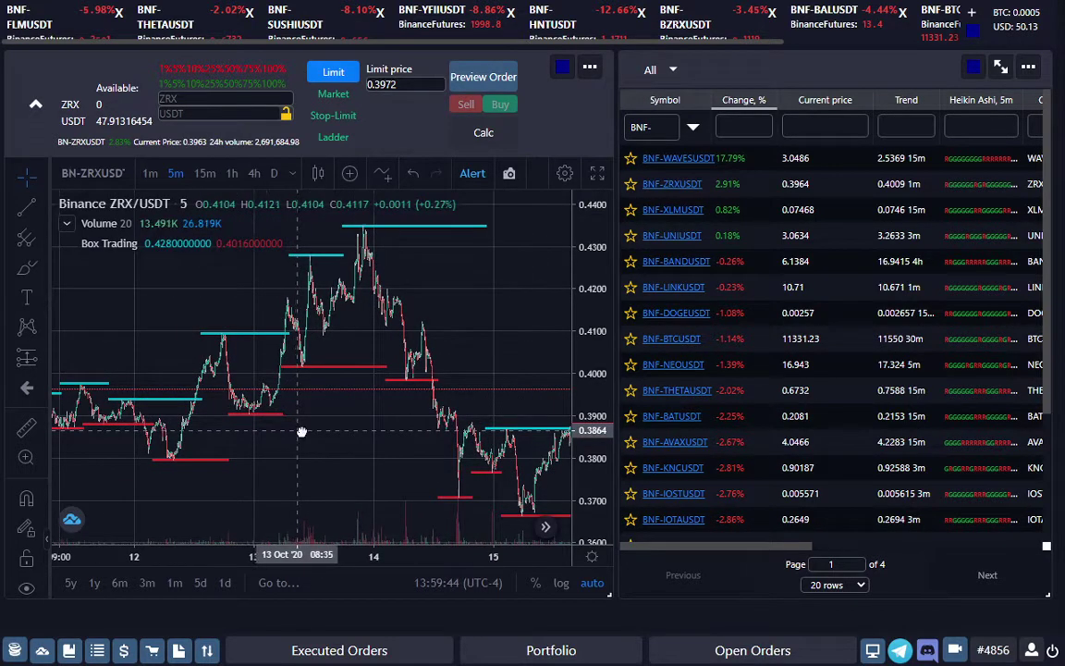
pyautogui.moveTo(302, 432); pyautogui.dragTo(384, 433)
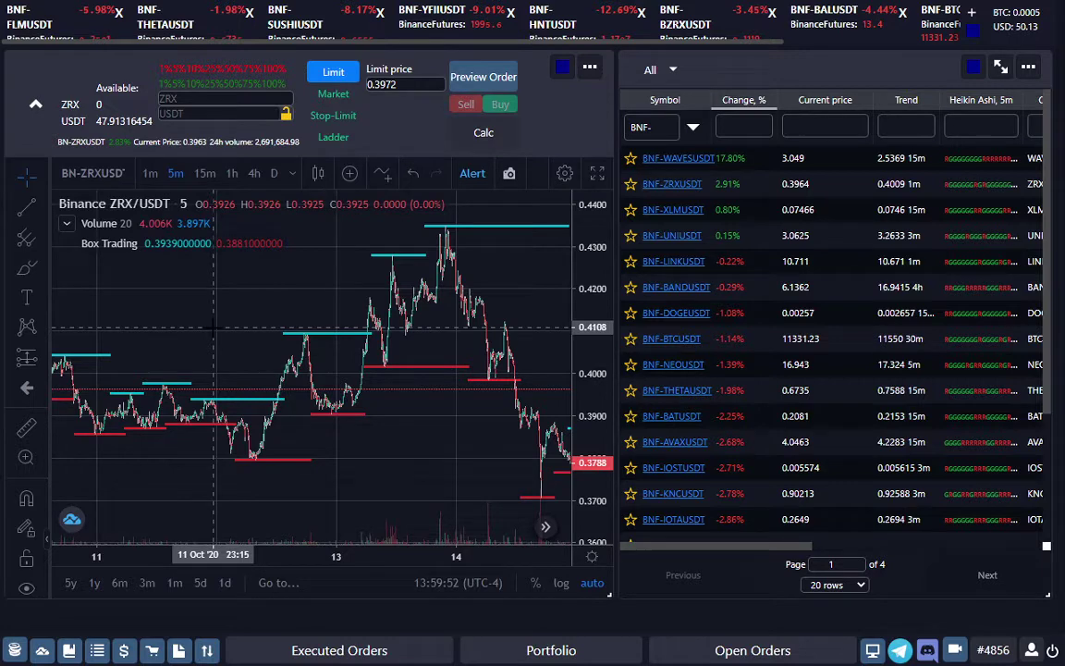
pyautogui.hscroll(-5, 214, 351)
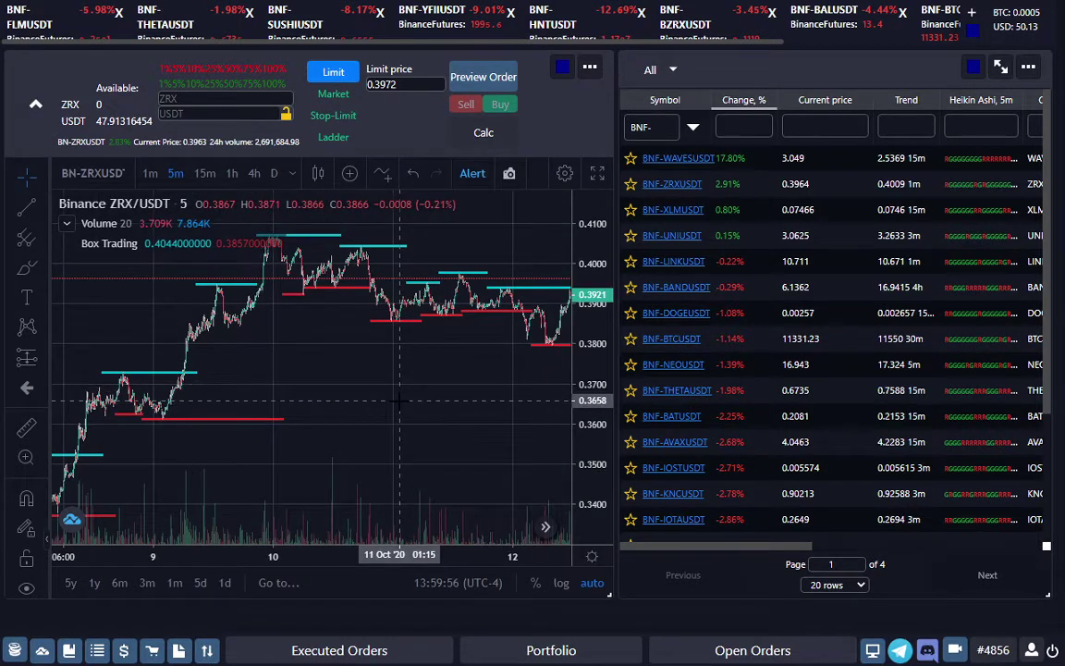
pyautogui.moveTo(384, 407); pyautogui.dragTo(210, 412)
# Load the Binance Futures THETA/USDT market (BNF-THETAUSDT) in the chart.
pyautogui.click(93, 173)
pyautogui.write('THETA')
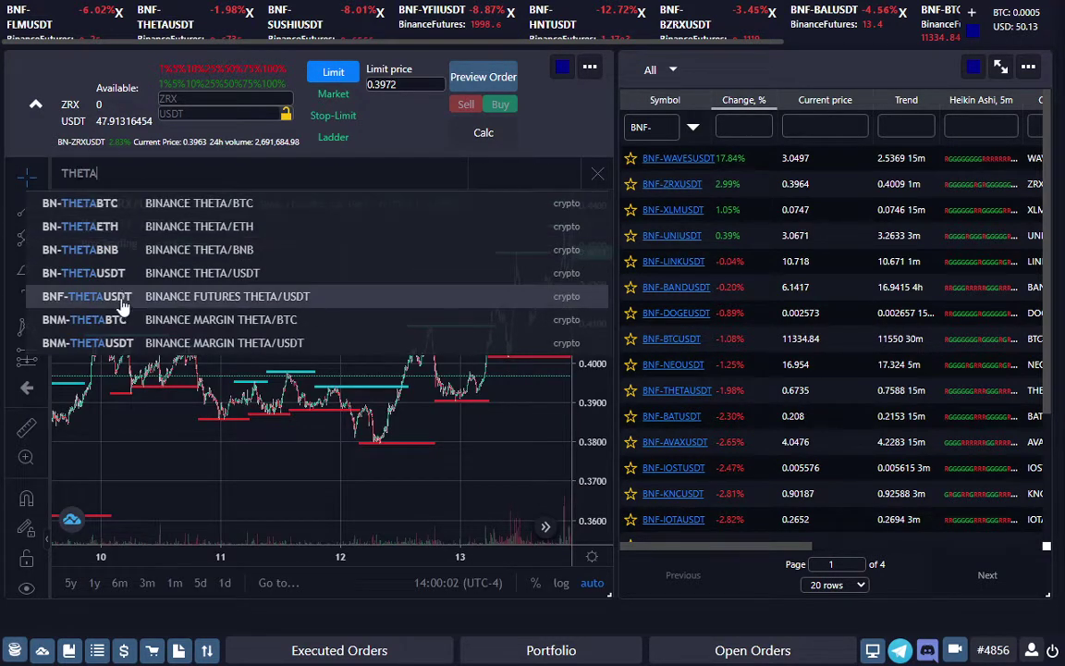
pyautogui.click(113, 296)
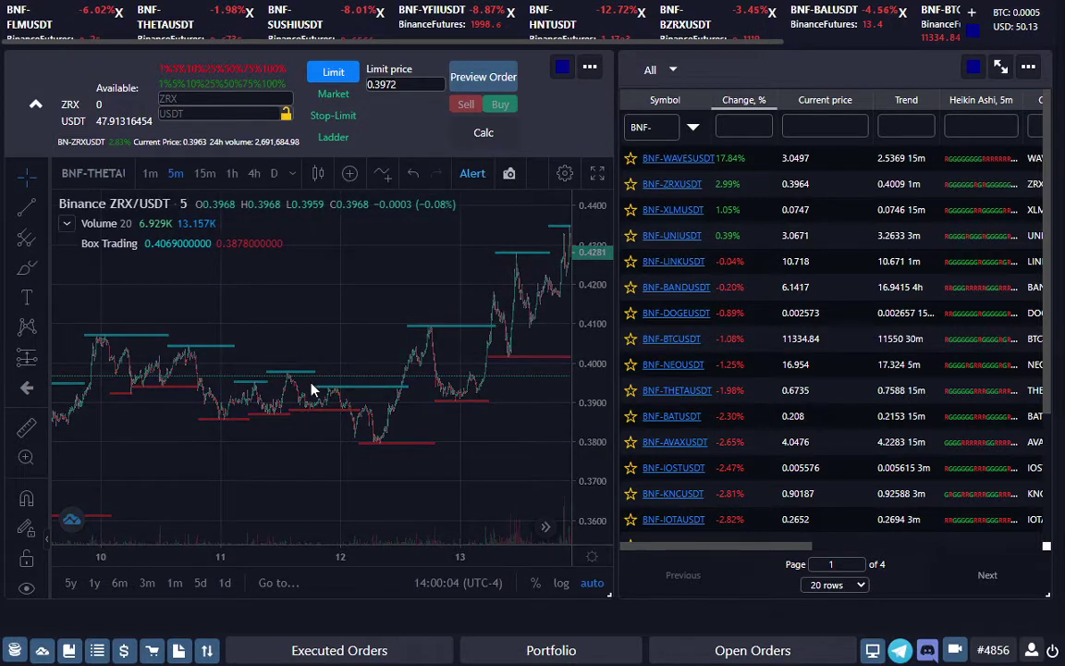
# Switch the THETA/USDT chart to the 1-hour interval and examine the Box Trading lines from August to late September.
pyautogui.click(232, 173)
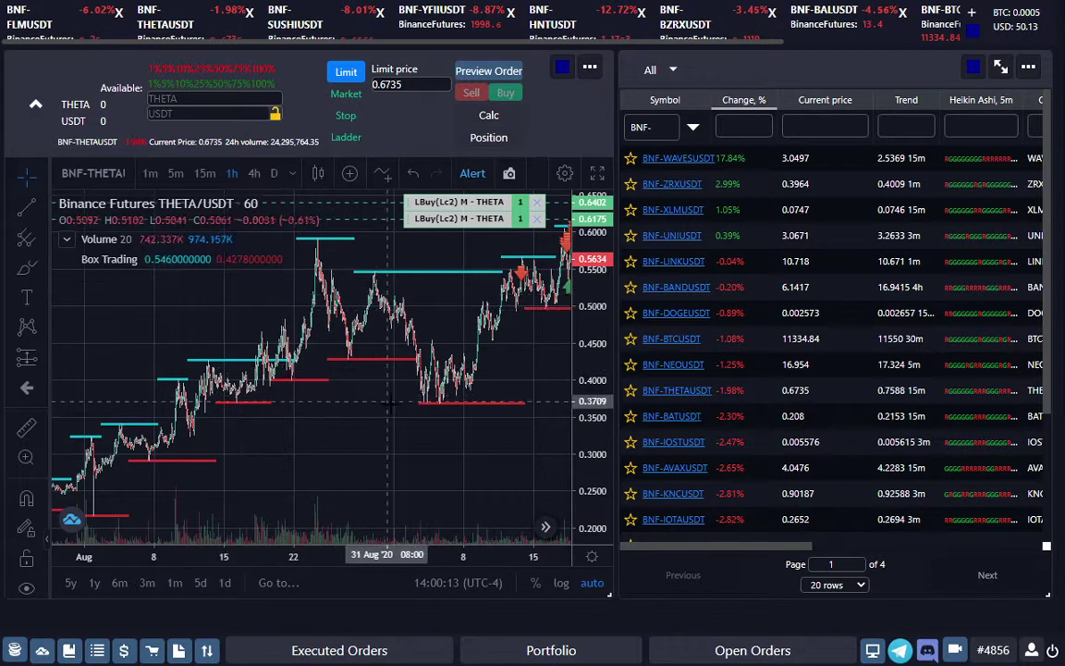
pyautogui.hscroll(3, 297, 416)
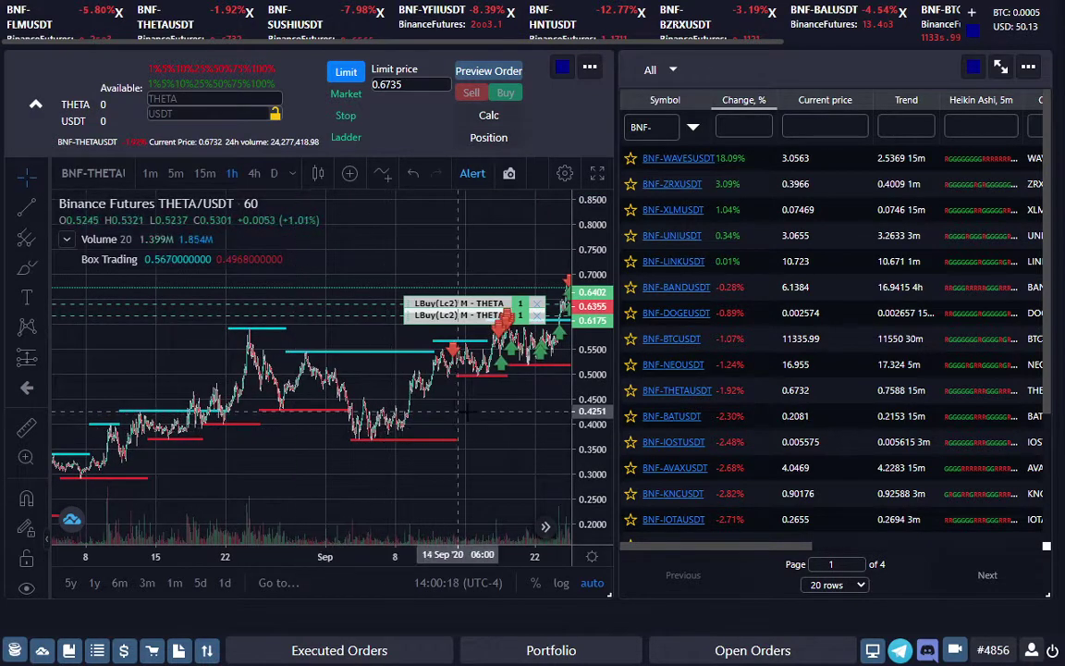
pyautogui.moveTo(417, 412); pyautogui.dragTo(148, 405)
pyautogui.moveTo(413, 419); pyautogui.dragTo(383, 416)
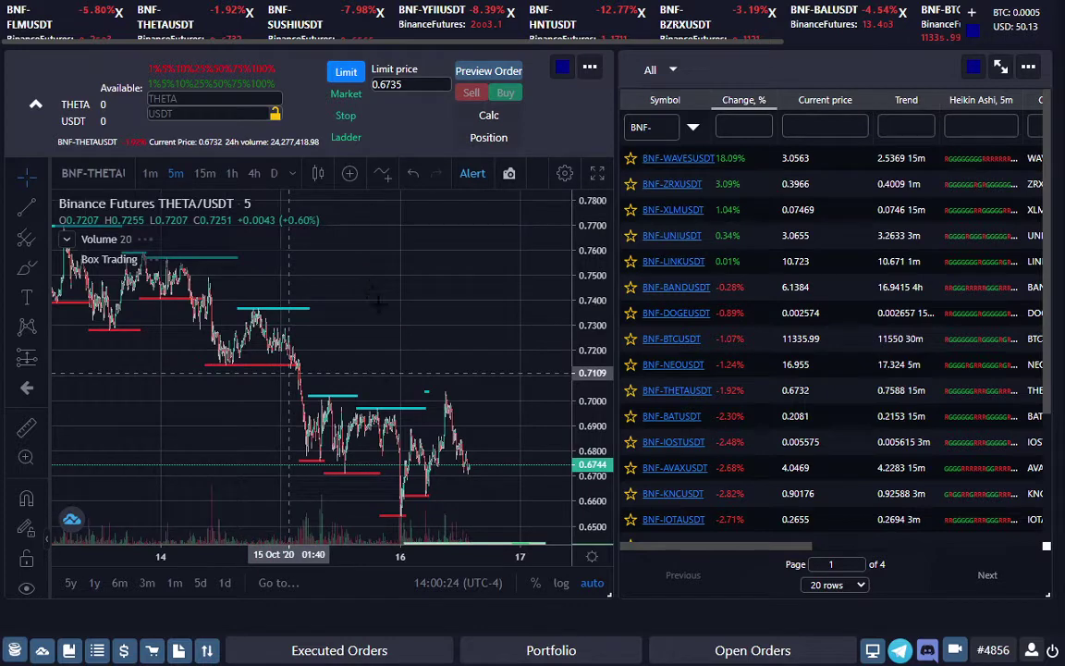
# Examine the THETA/USDT price moves around the Box Trading lines on the 5-minute chart from 8 to 16 October.
pyautogui.rightClick(370, 277)
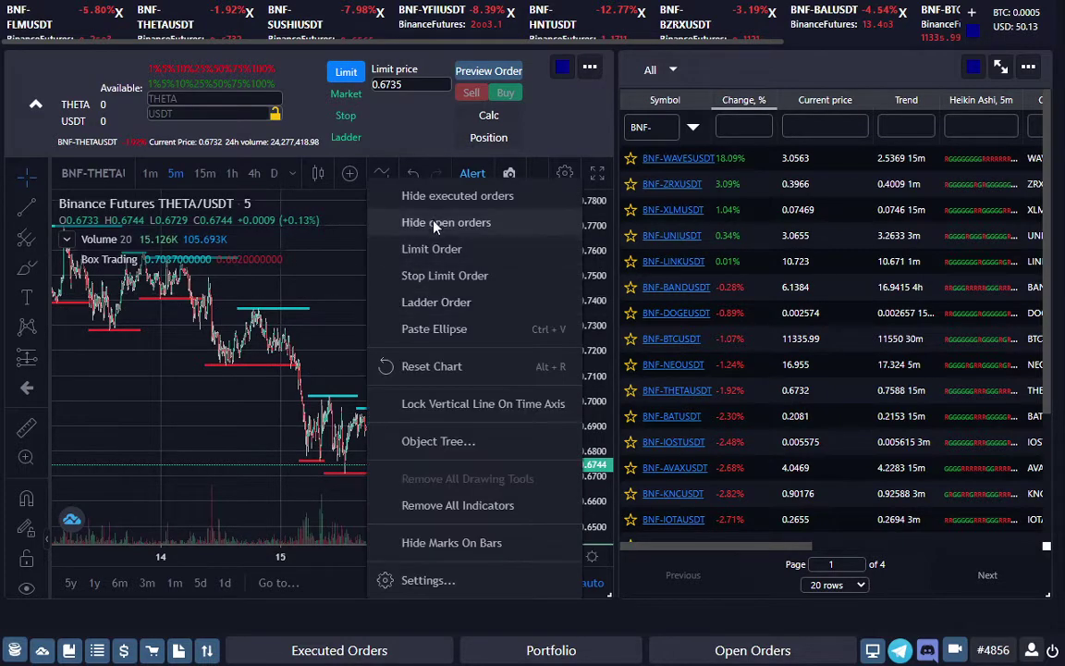
pyautogui.click(390, 180)
pyautogui.moveTo(267, 319); pyautogui.dragTo(373, 435)
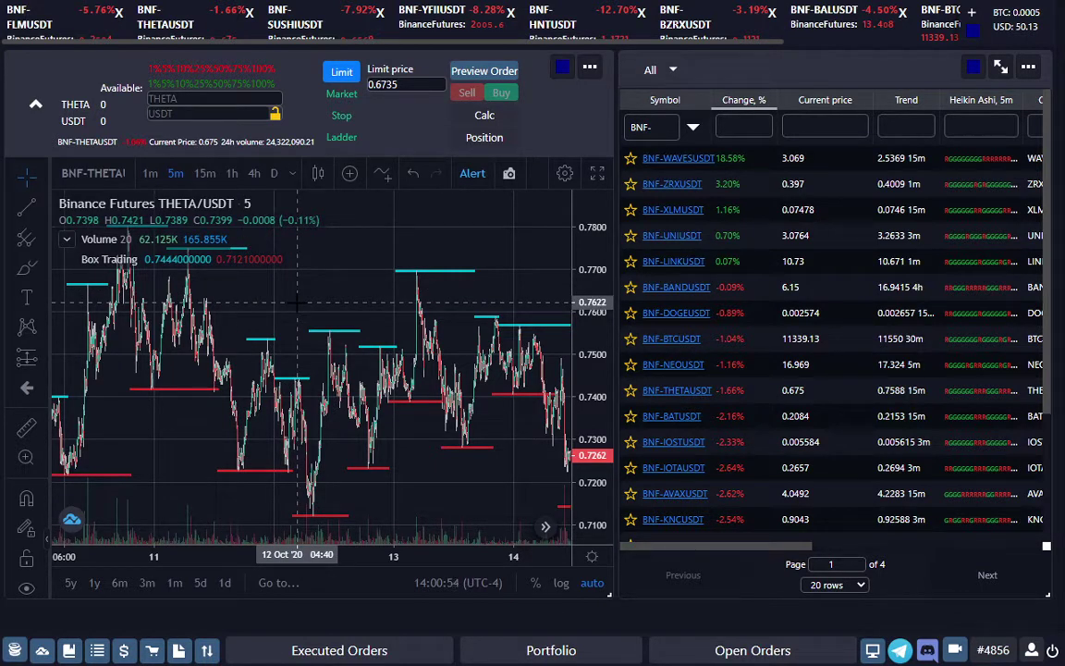
pyautogui.hscroll(-5, 297, 301)
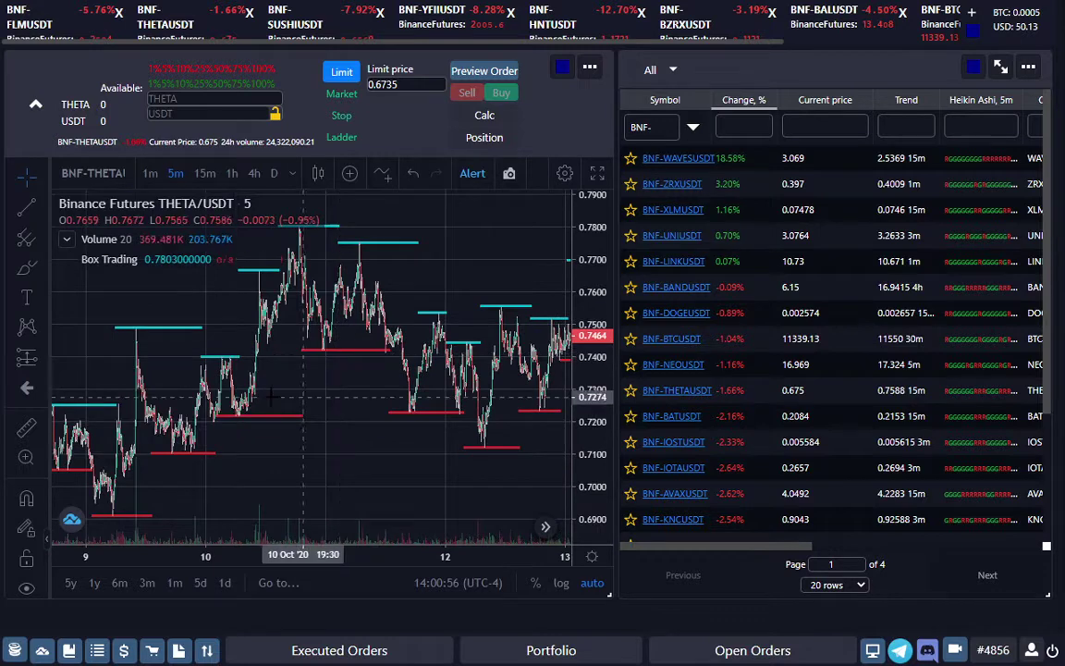
pyautogui.hscroll(-3, 365, 464)
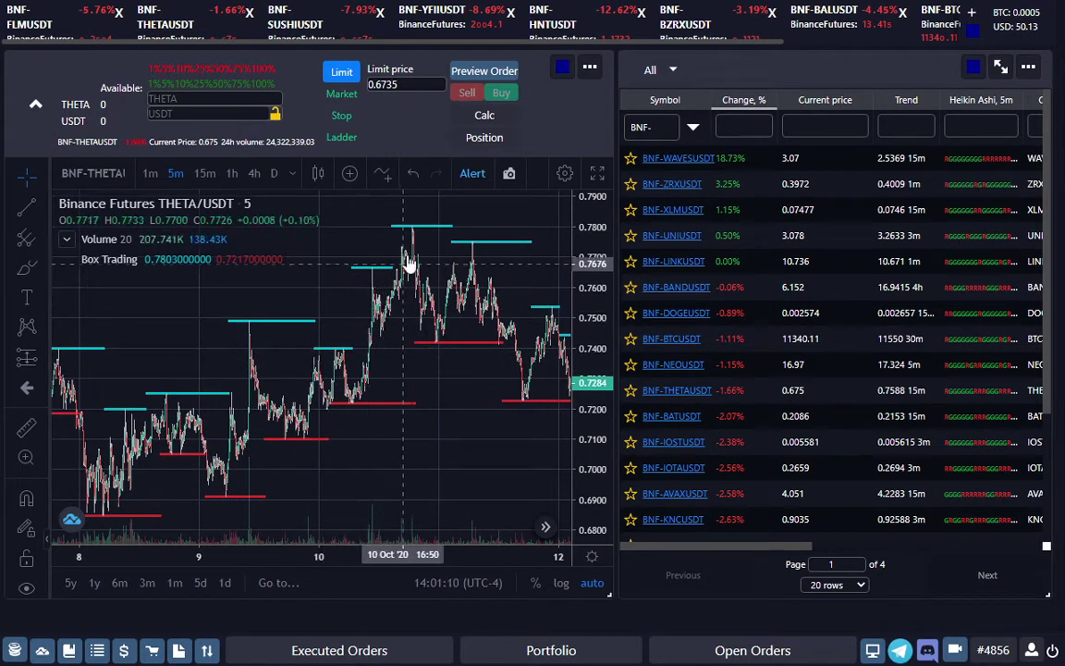
pyautogui.moveTo(508, 380); pyautogui.dragTo(319, 375)
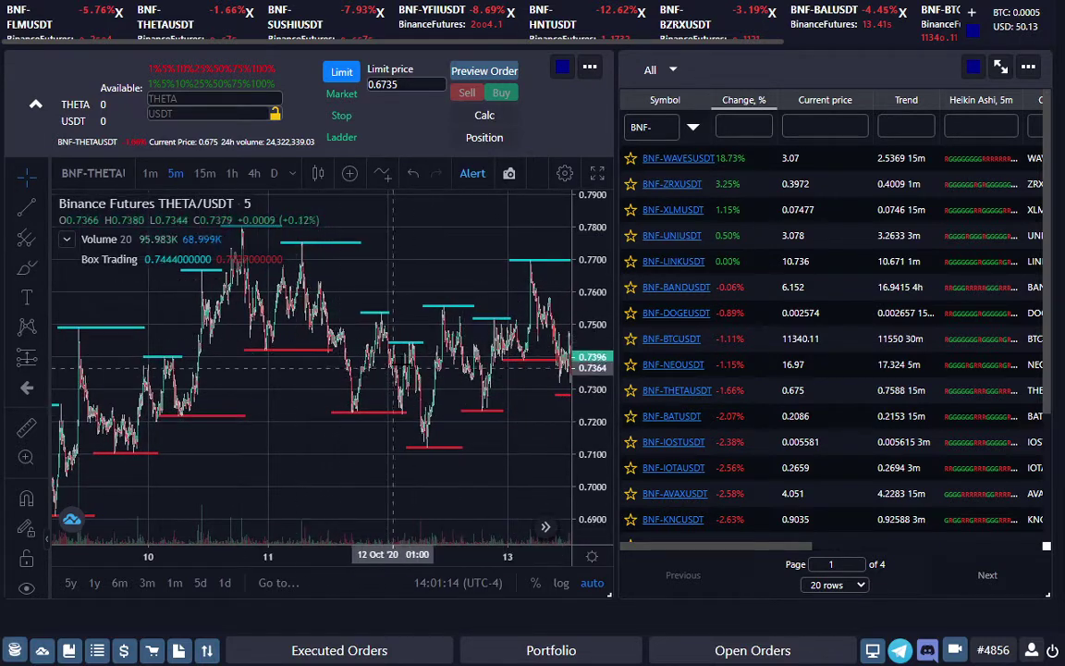
pyautogui.moveTo(485, 430); pyautogui.dragTo(310, 411)
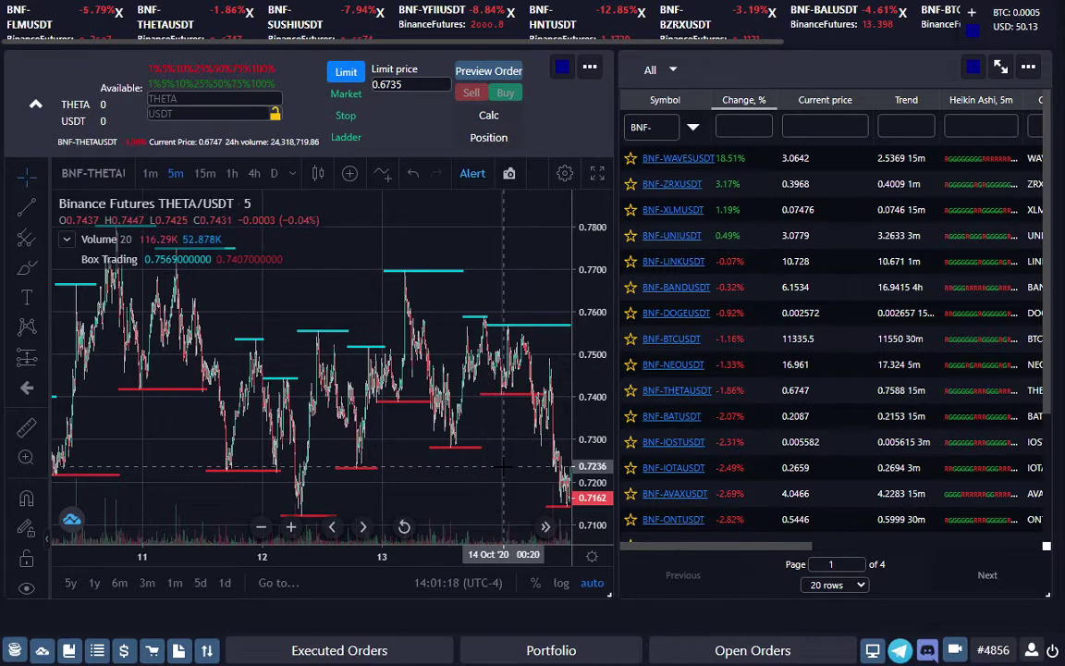
pyautogui.moveTo(503, 466); pyautogui.dragTo(313, 438)
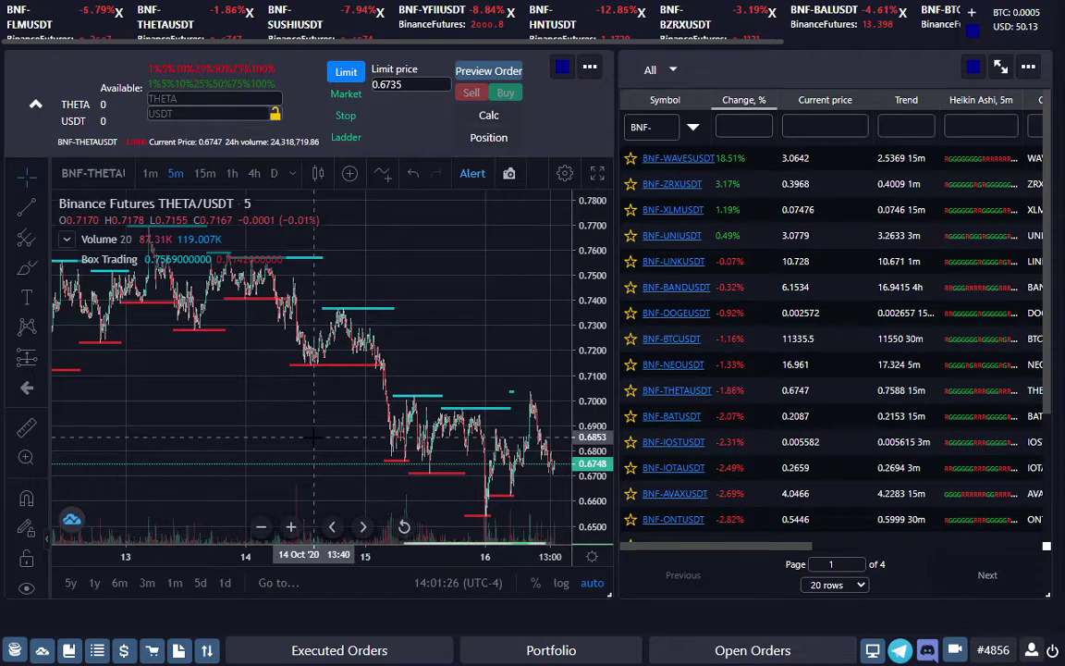
pyautogui.hscroll(-5, 211, 425)
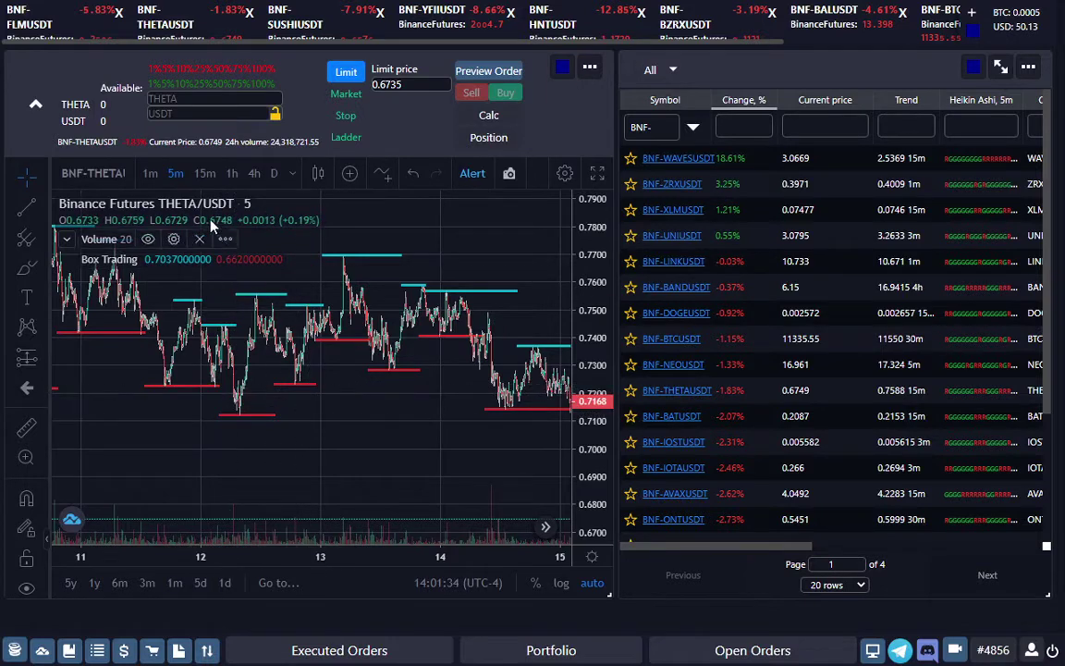
pyautogui.moveTo(387, 392); pyautogui.dragTo(259, 415)
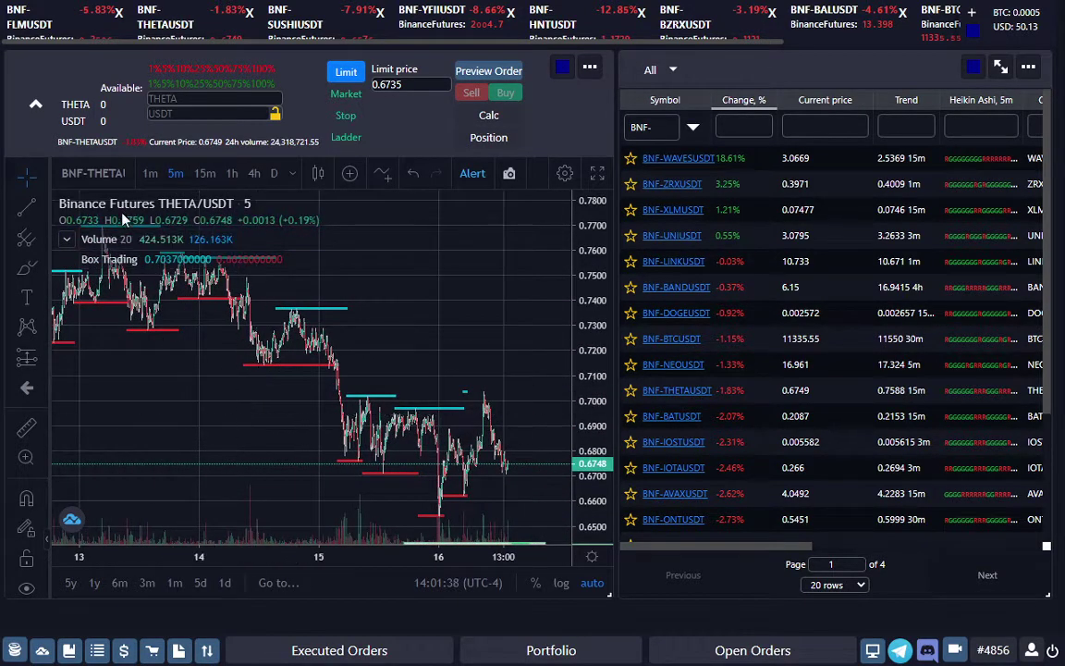
pyautogui.hscroll(-2, 166, 321)
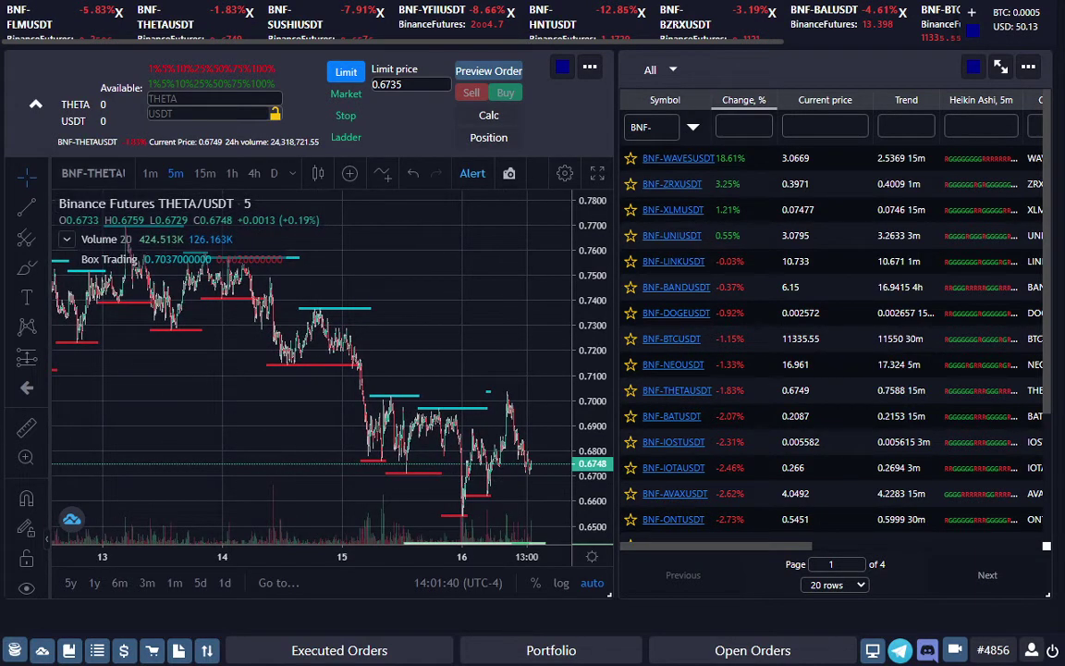
# Search for LINKUSD and load the Binance Futures LINK/USDT market (BNF-LINKUSDT) in the chart.
pyautogui.click(107, 173)
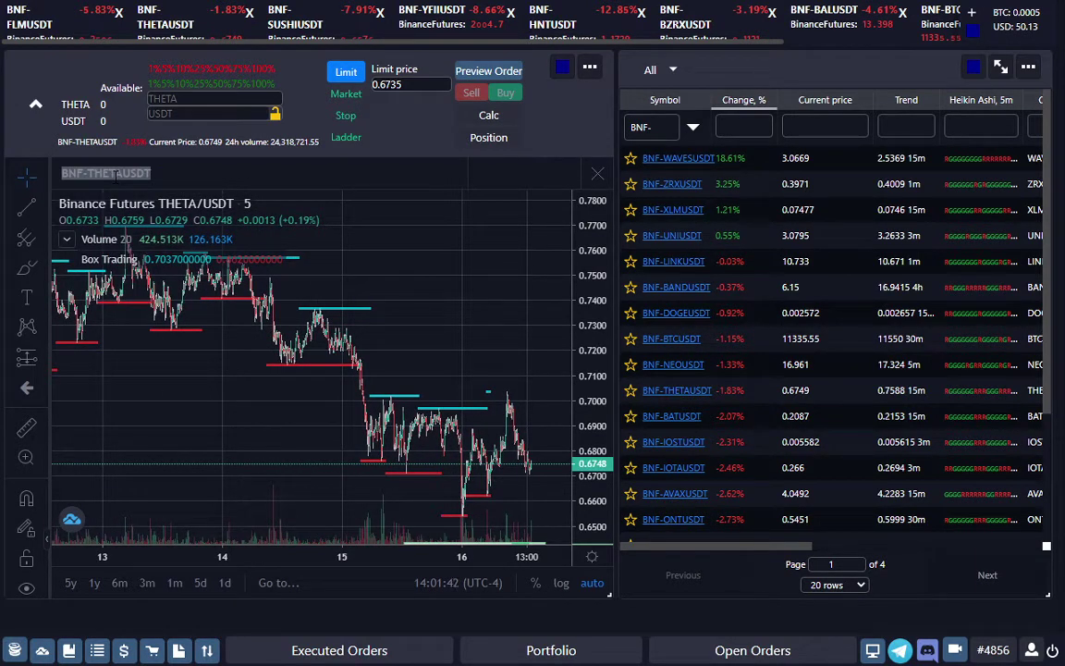
pyautogui.write('ZR')
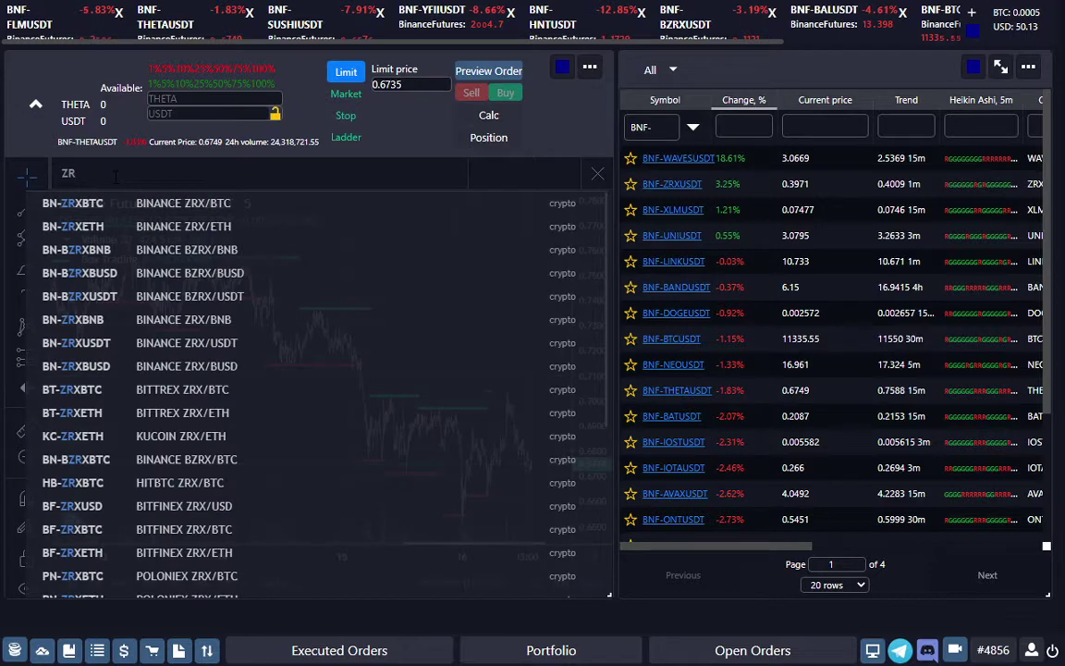
pyautogui.press('BackSpace')
pyautogui.press('BackSpace')
pyautogui.write('LIN')
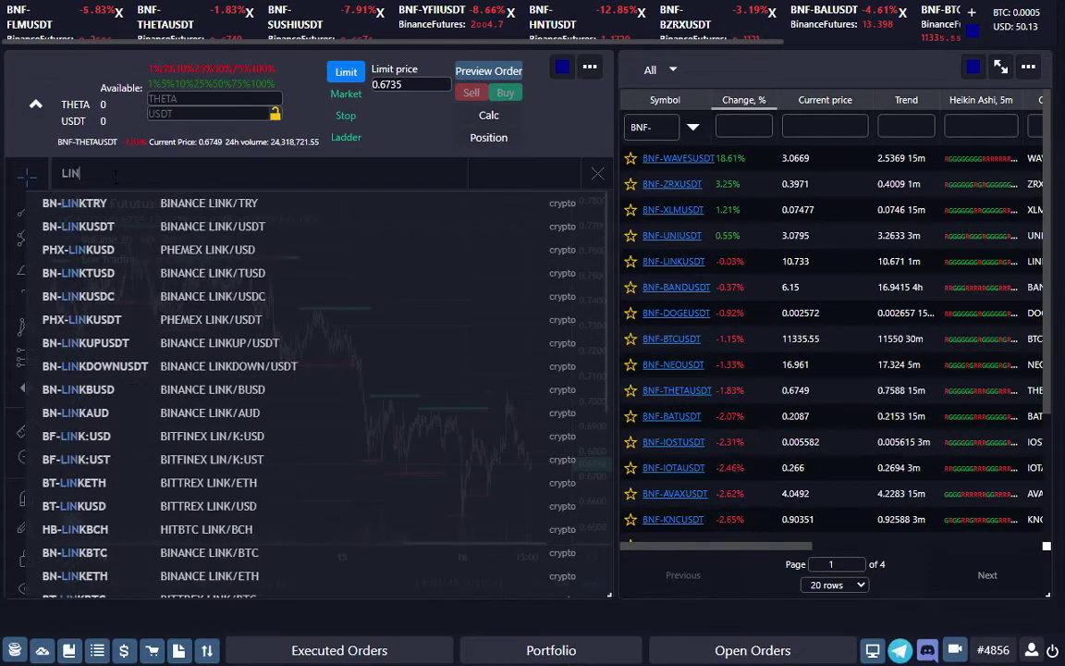
pyautogui.write('KUSD')
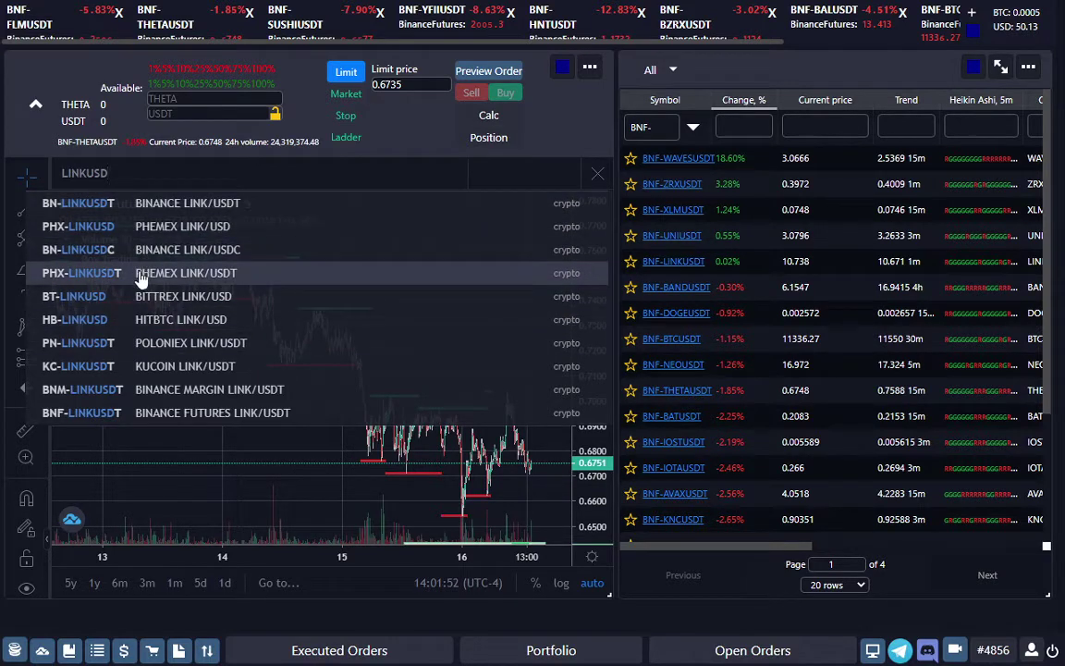
pyautogui.click(111, 412)
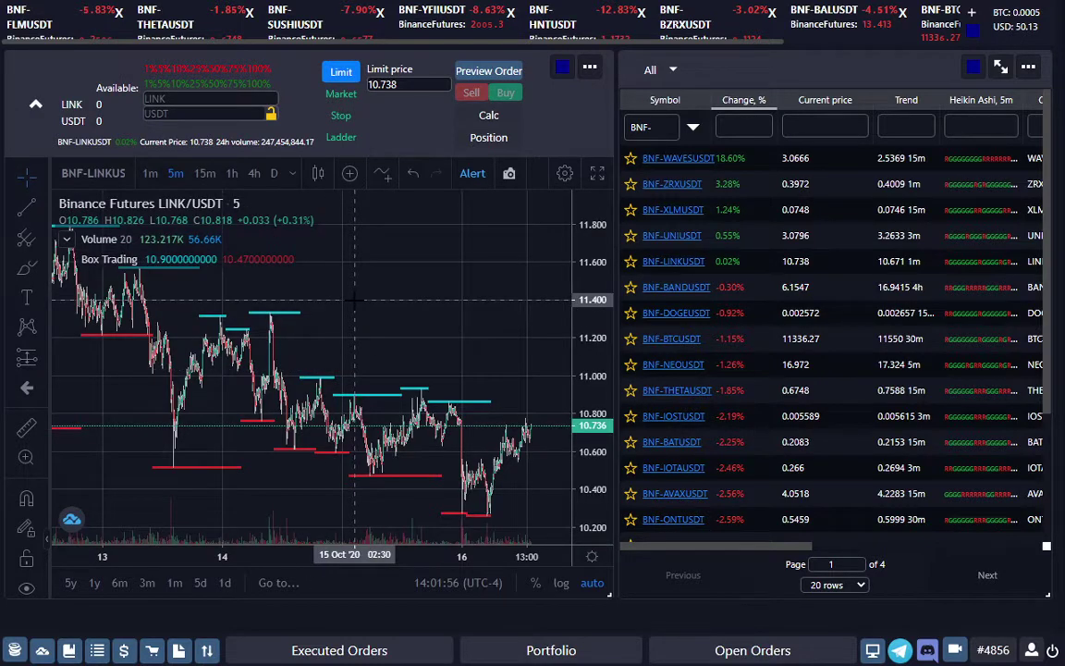
# Examine the LINK/USDT price moves around the Box Trading lines from 11 to 16 October on the 5-minute chart.
pyautogui.hscroll(-5, 196, 388)
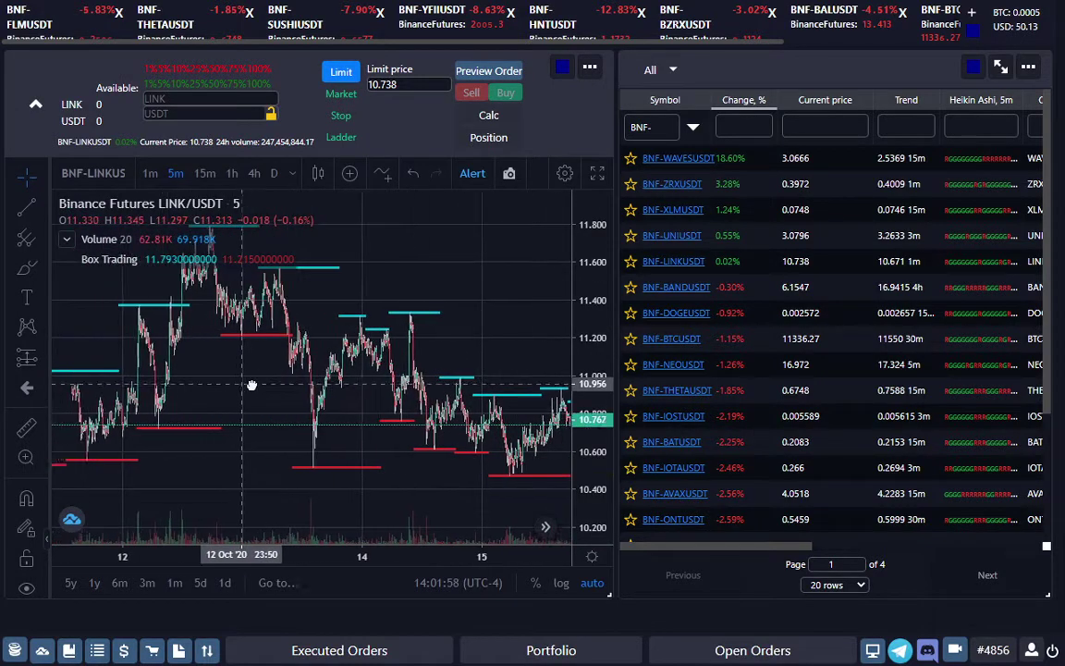
pyautogui.moveTo(197, 388); pyautogui.dragTo(352, 393)
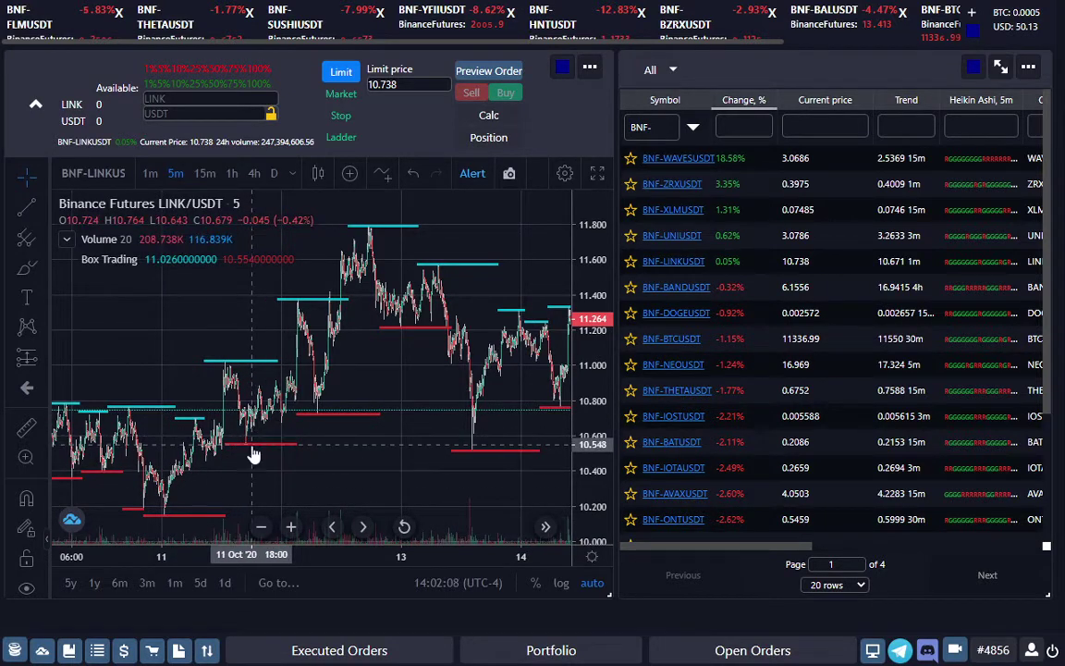
pyautogui.hscroll(3, 312, 417)
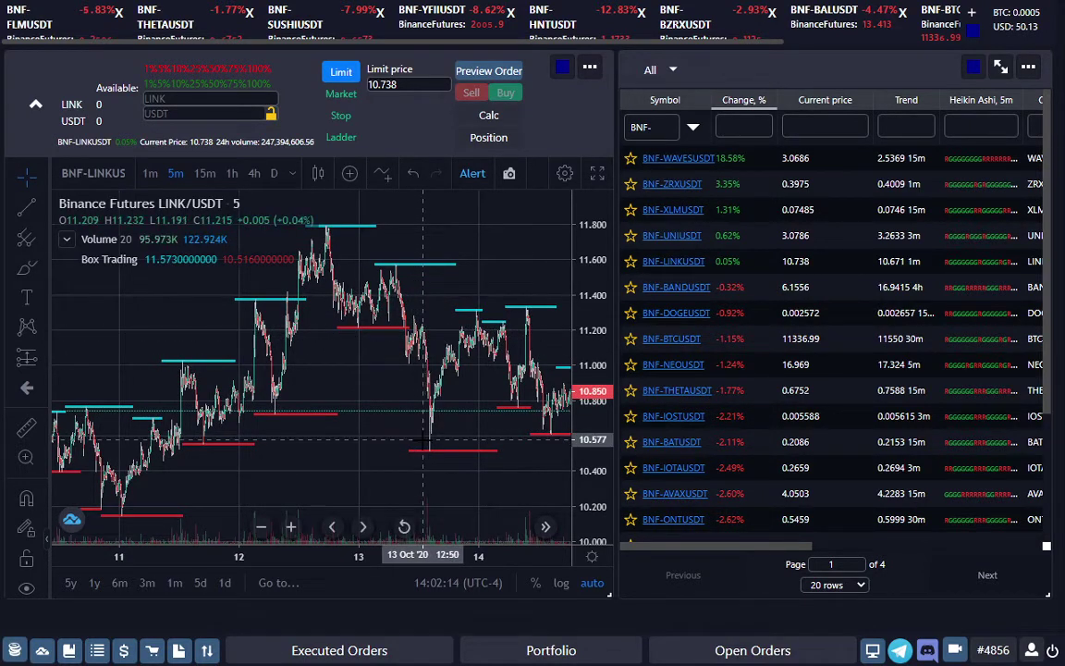
pyautogui.hscroll(6, 423, 442)
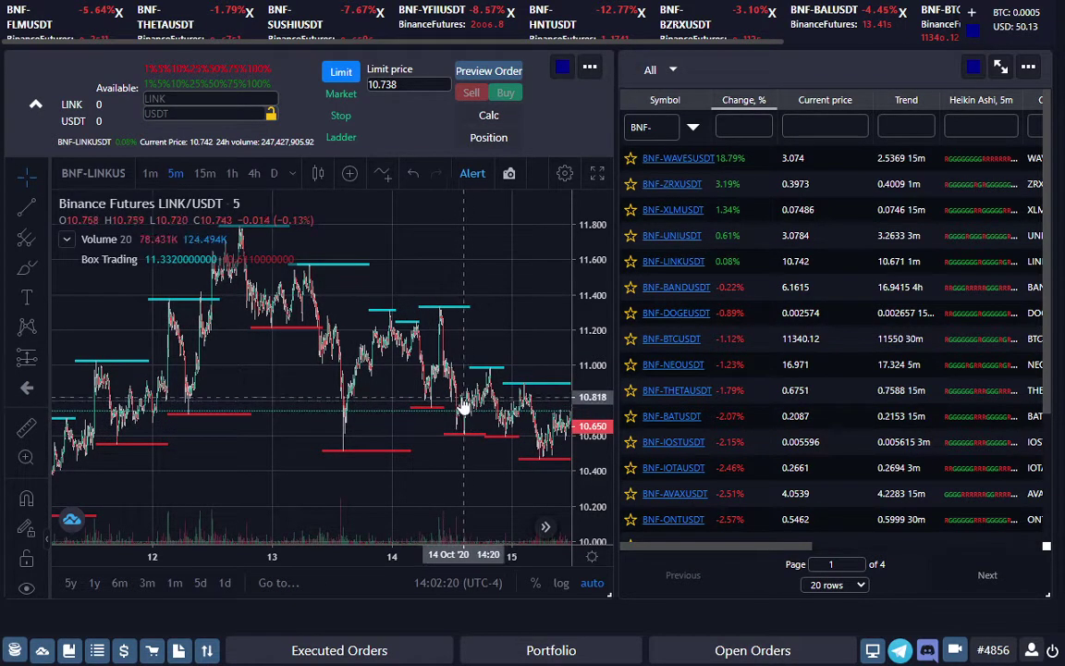
pyautogui.moveTo(468, 404); pyautogui.dragTo(410, 403)
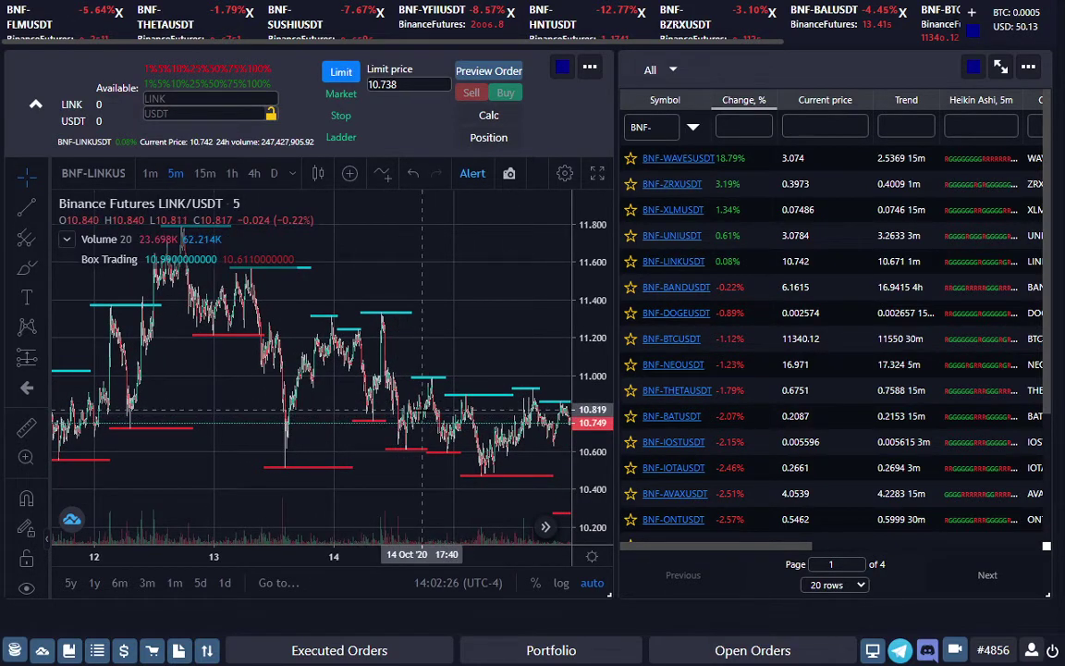
pyautogui.click(456, 455)
pyautogui.hscroll(3, 456, 455)
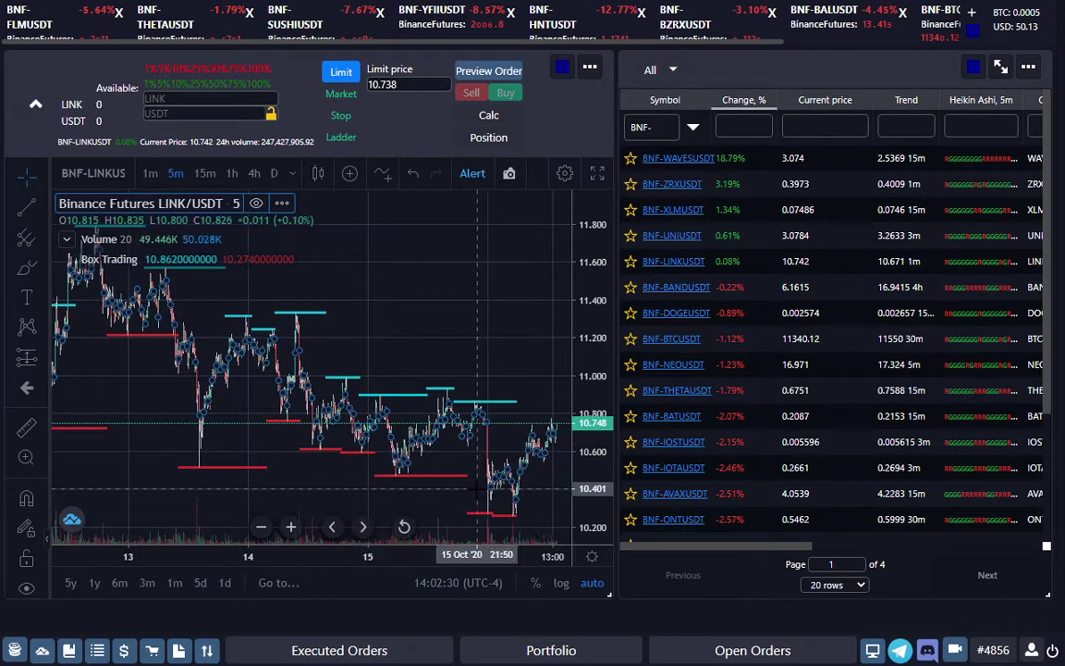
pyautogui.click(418, 478)
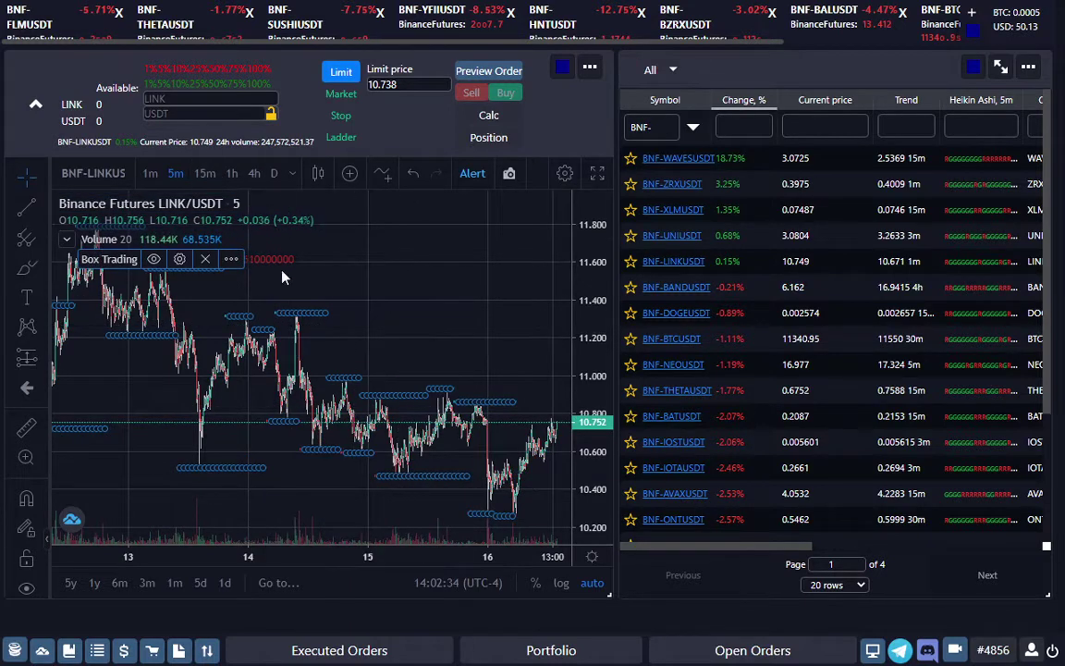
# Review the LINK/USDT Box Trading high and low lines from 10 October through the latest candles on 16 October.
pyautogui.moveTo(349, 296); pyautogui.dragTo(557, 304)
pyautogui.moveTo(142, 332); pyautogui.dragTo(297, 333)
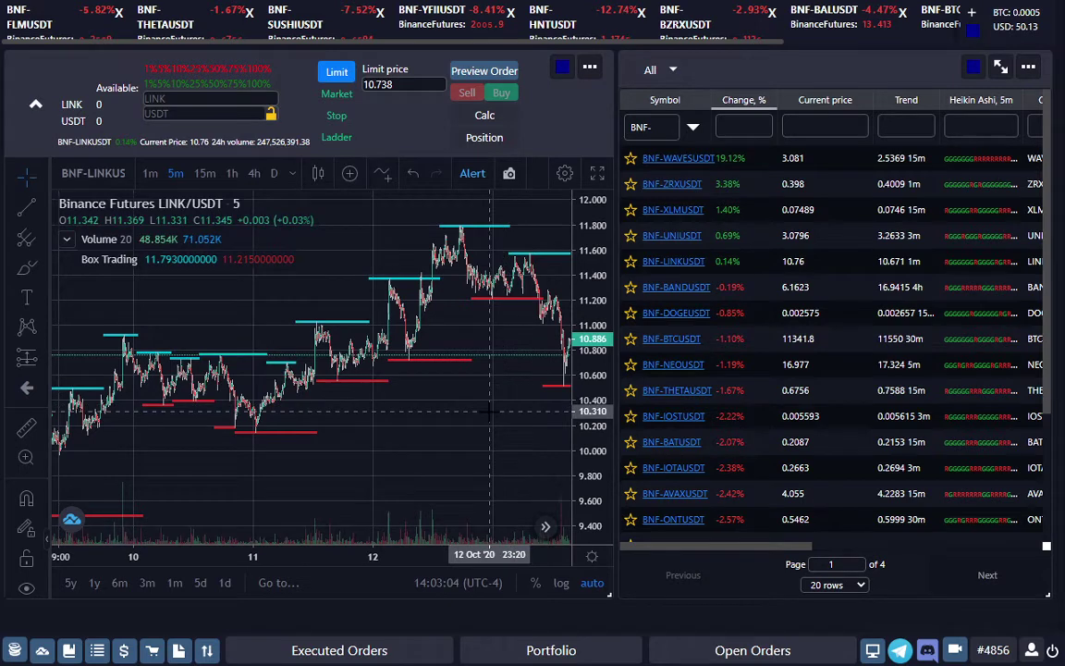
pyautogui.moveTo(488, 411); pyautogui.dragTo(305, 417)
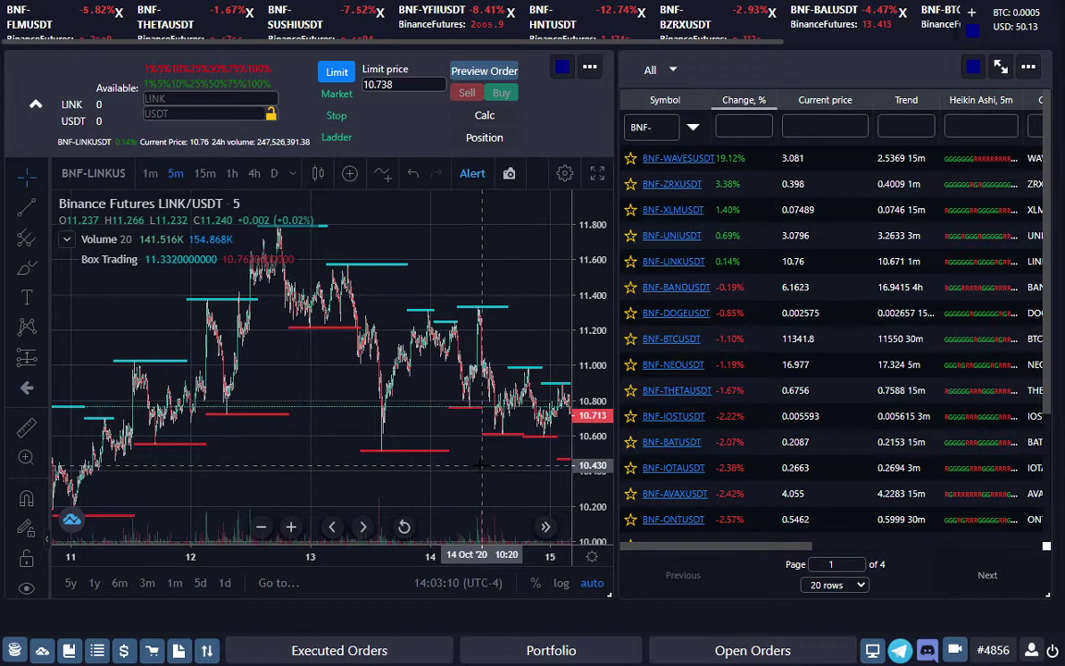
pyautogui.moveTo(482, 467); pyautogui.dragTo(210, 439)
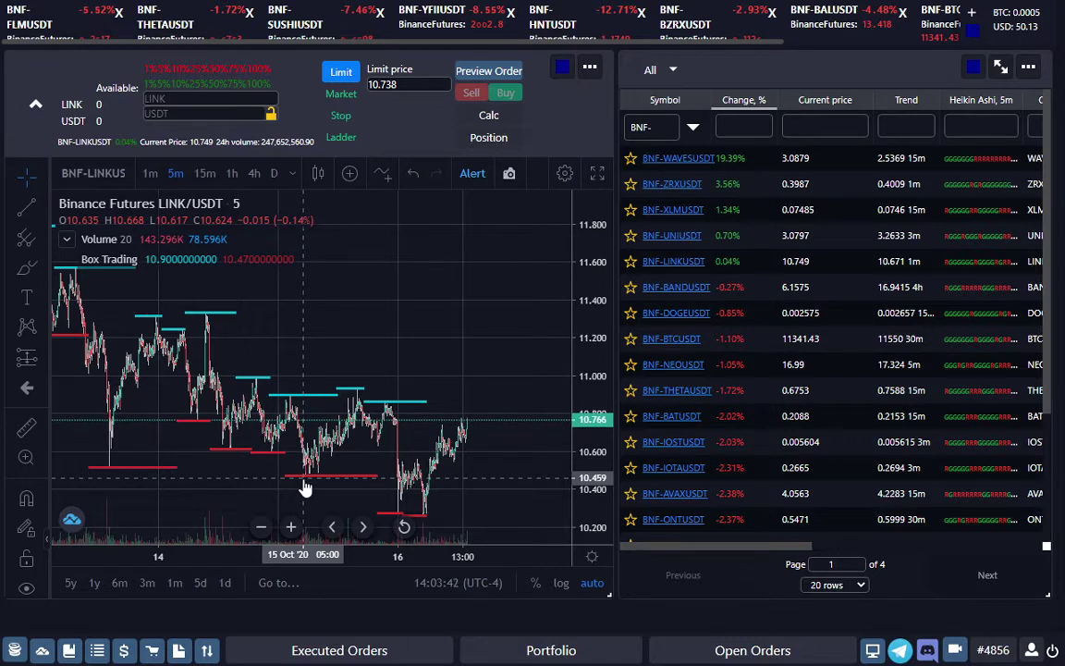
pyautogui.moveTo(334, 355); pyautogui.dragTo(402, 355)
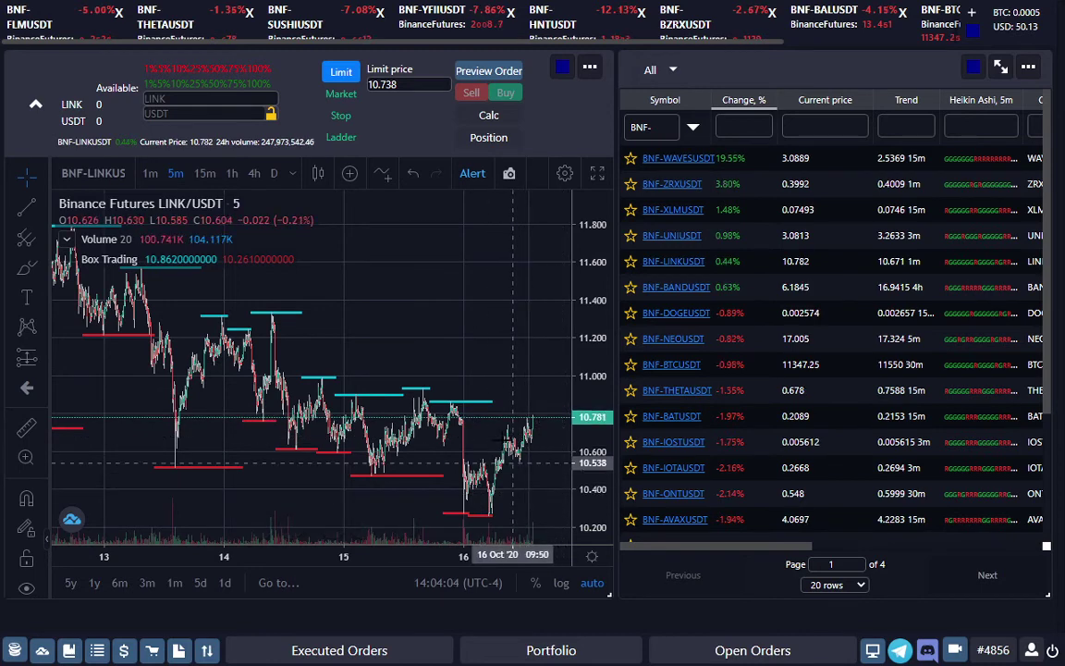
pyautogui.moveTo(483, 364); pyautogui.dragTo(434, 370)
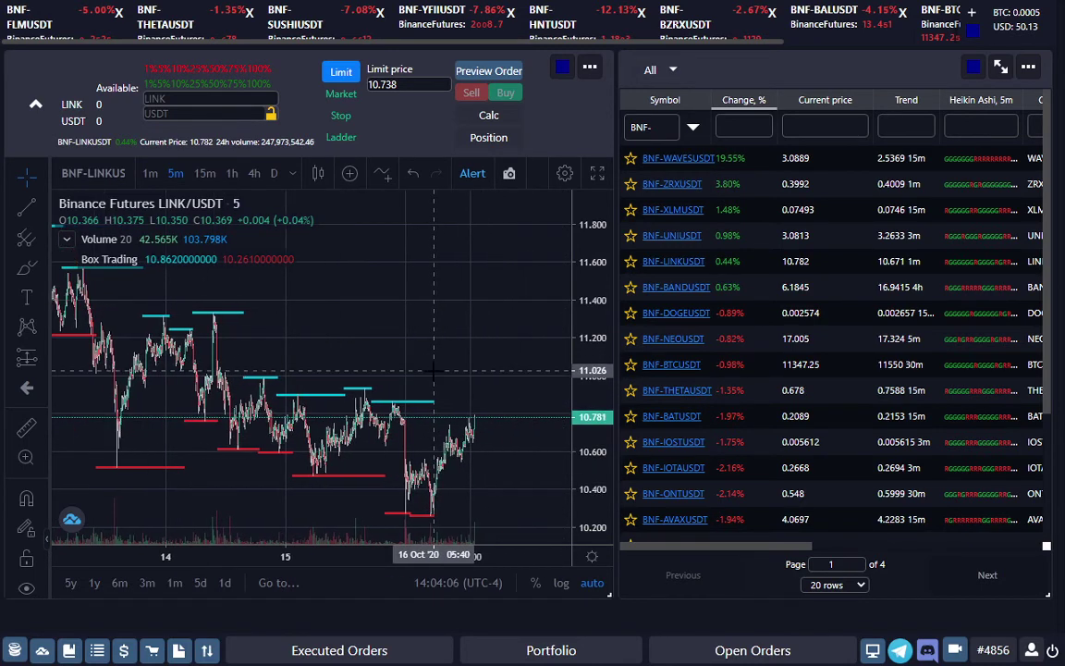